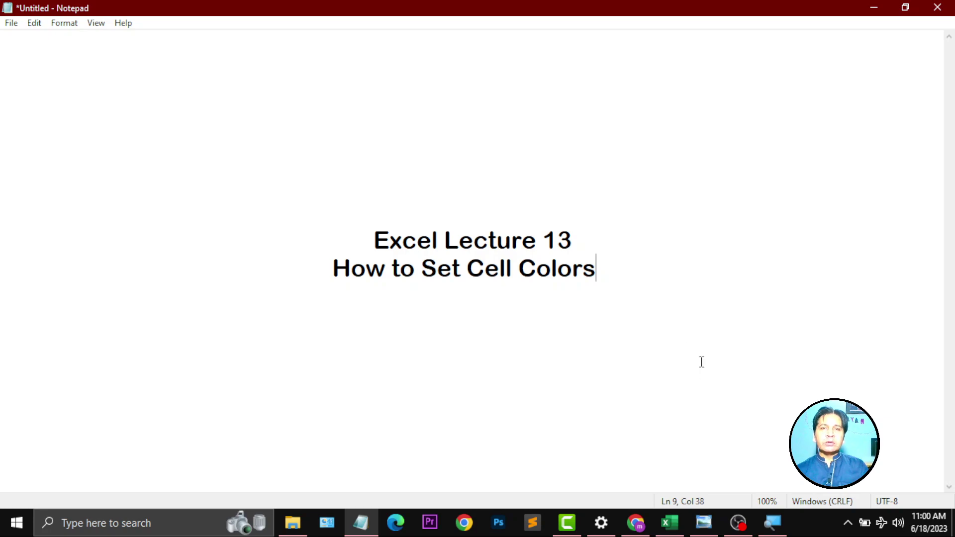
Step: Switch from the Notepad title note to the Book2 workbook in Excel
{"action": "left_click", "coordinate": [670, 523]}
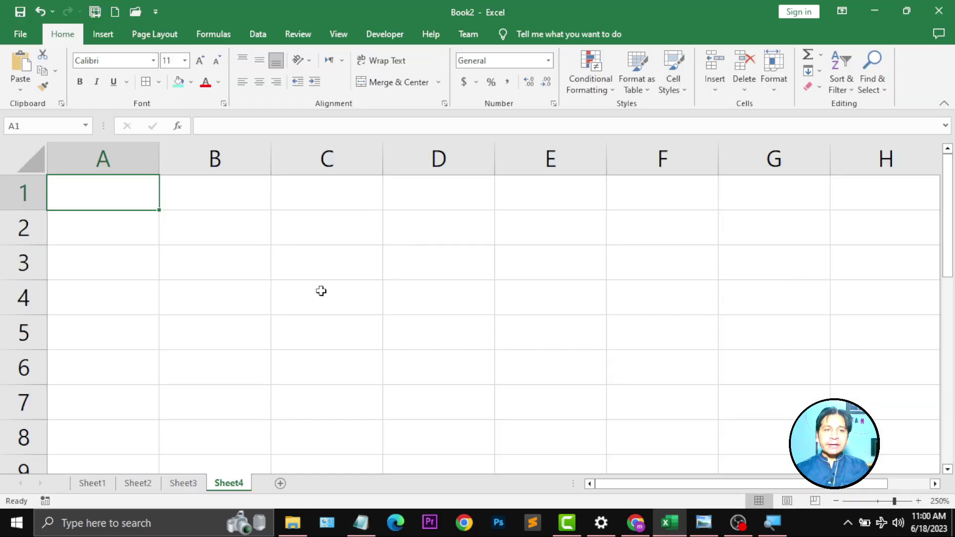
Step: Give cell B3 an Orange, Accent 2, Darker 25% fill
{"action": "left_click_drag", "start_coordinate": [192, 238], "coordinate": [479, 337]}
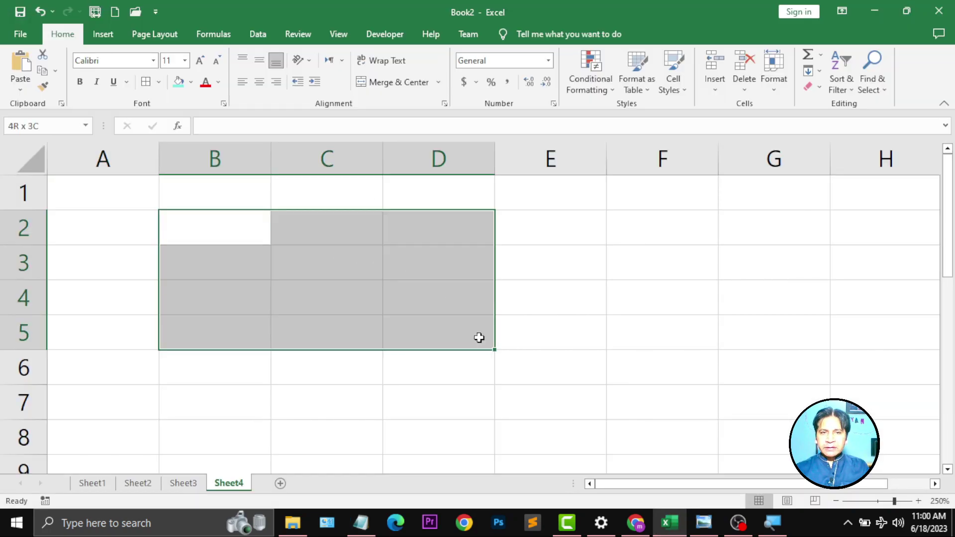
{"action": "left_click", "coordinate": [304, 257]}
{"action": "left_click", "coordinate": [238, 256]}
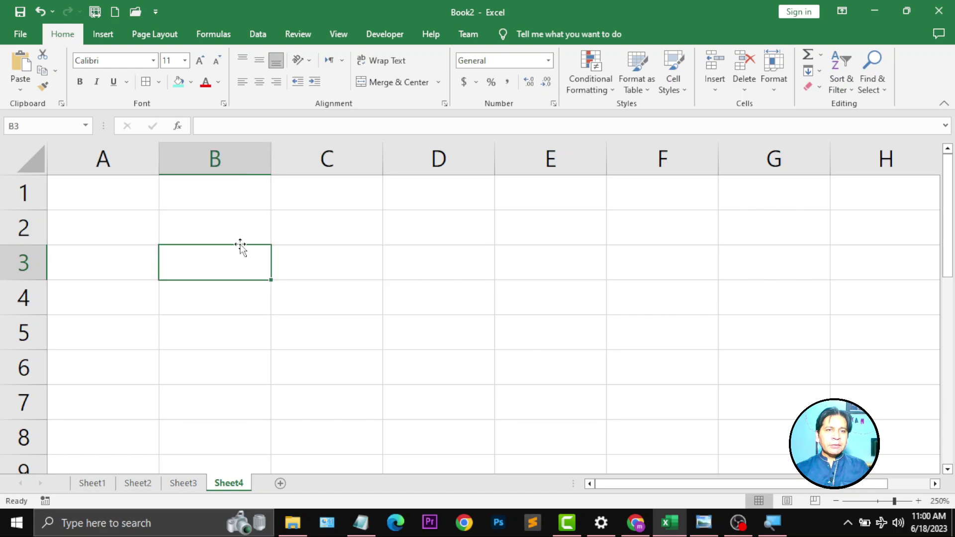
{"action": "left_click", "coordinate": [240, 234]}
{"action": "left_click", "coordinate": [312, 250]}
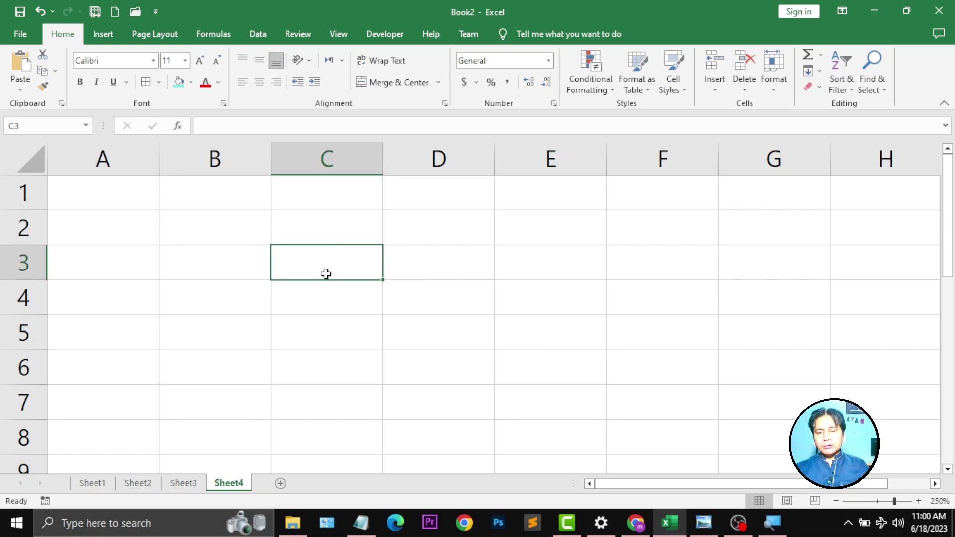
{"action": "left_click", "coordinate": [222, 270]}
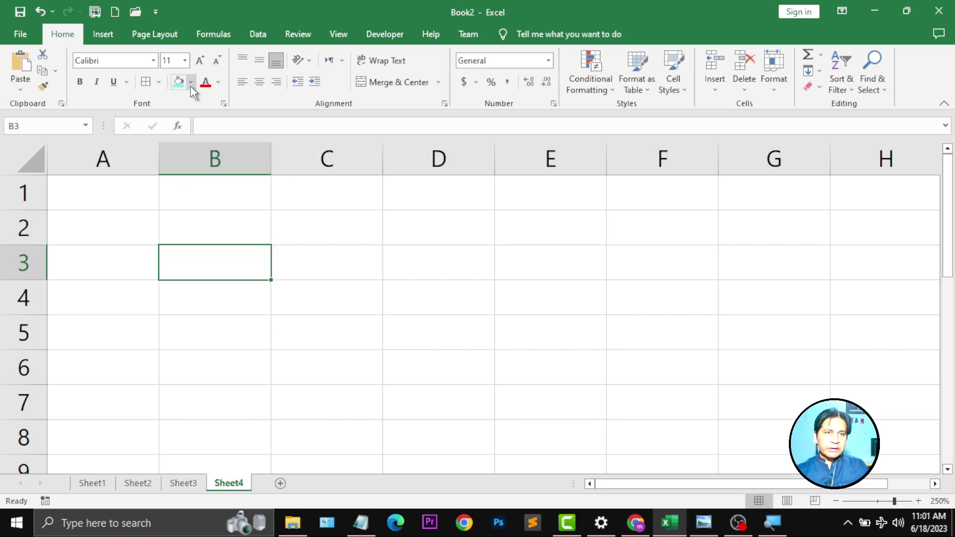
{"action": "left_click", "coordinate": [191, 83]}
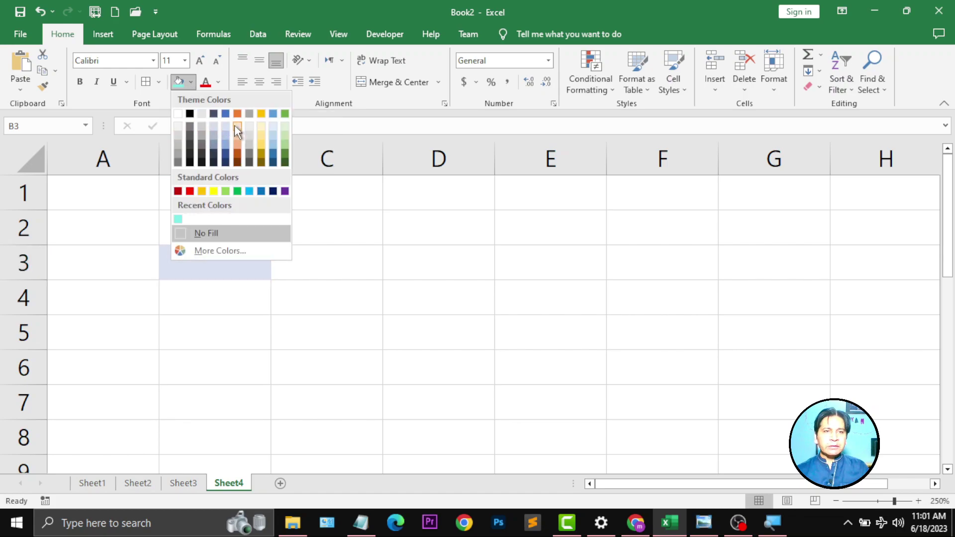
{"action": "left_click", "coordinate": [237, 156]}
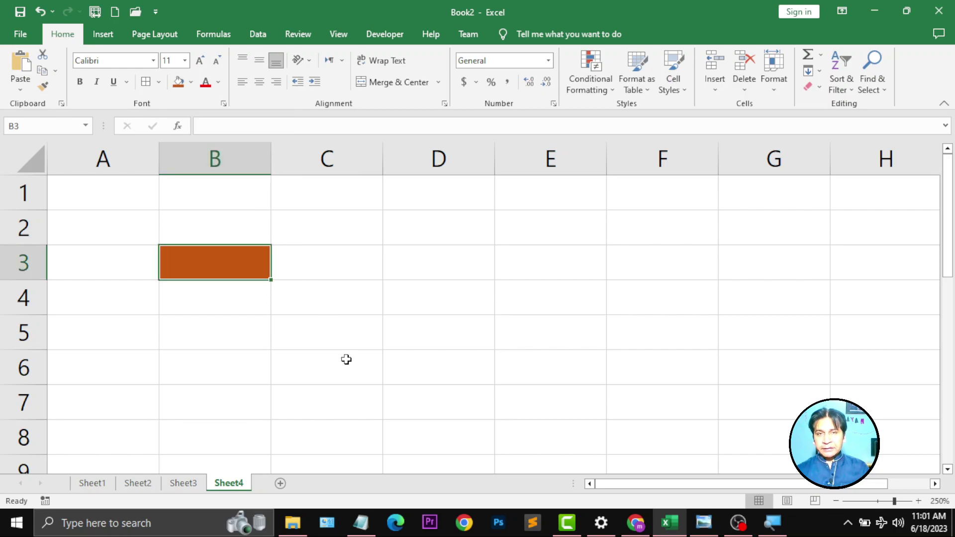
{"action": "left_click", "coordinate": [346, 359]}
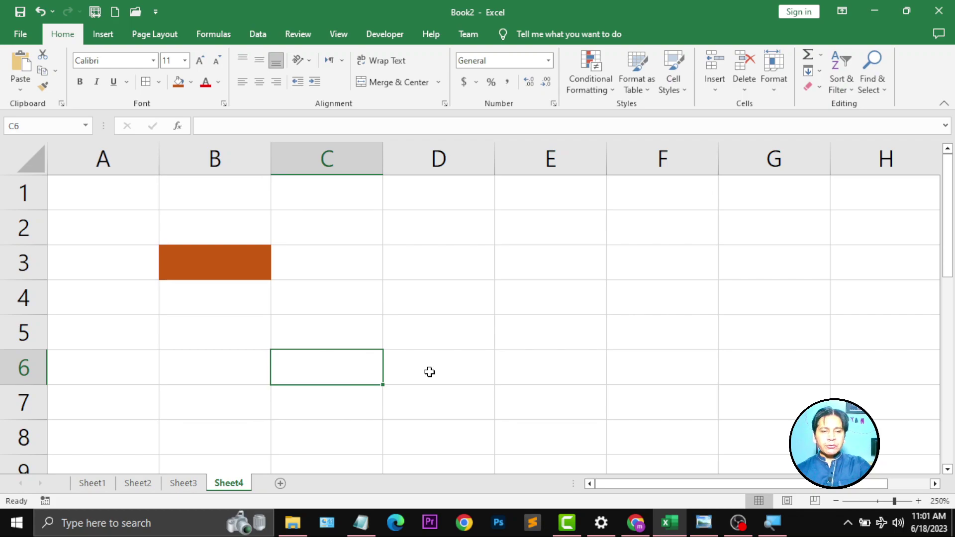
{"action": "key", "text": "ctrl+p"}
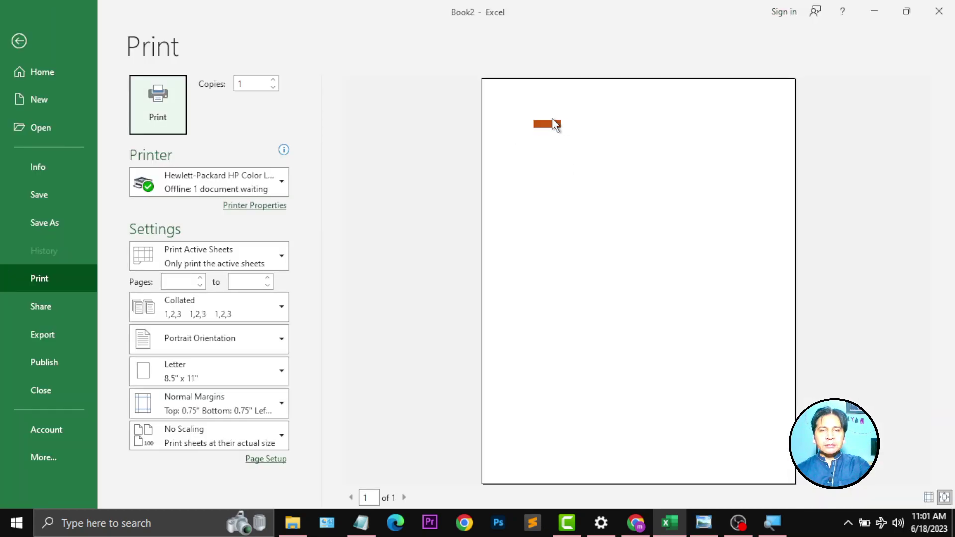
{"action": "key", "text": "Escape"}
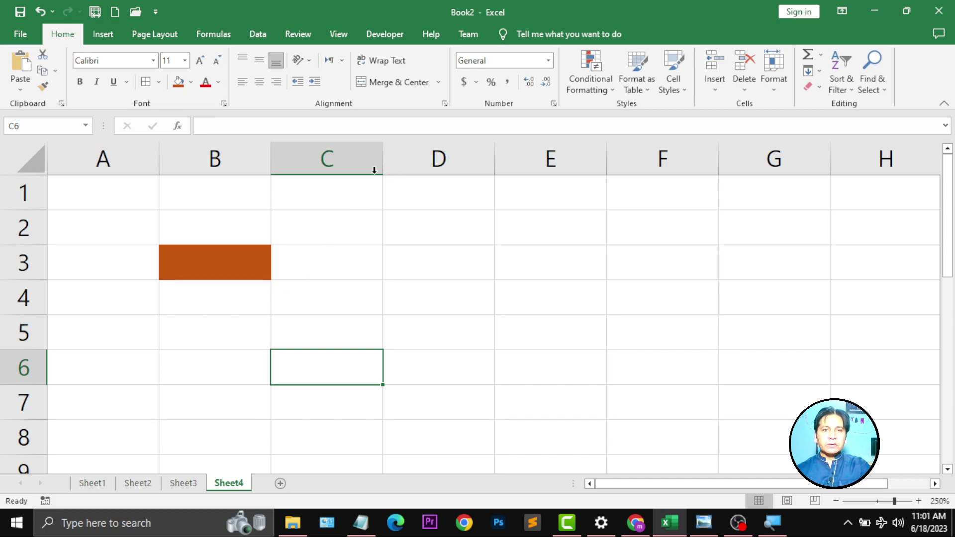
Step: Fill the whole of column C with red
{"action": "left_click", "coordinate": [346, 157]}
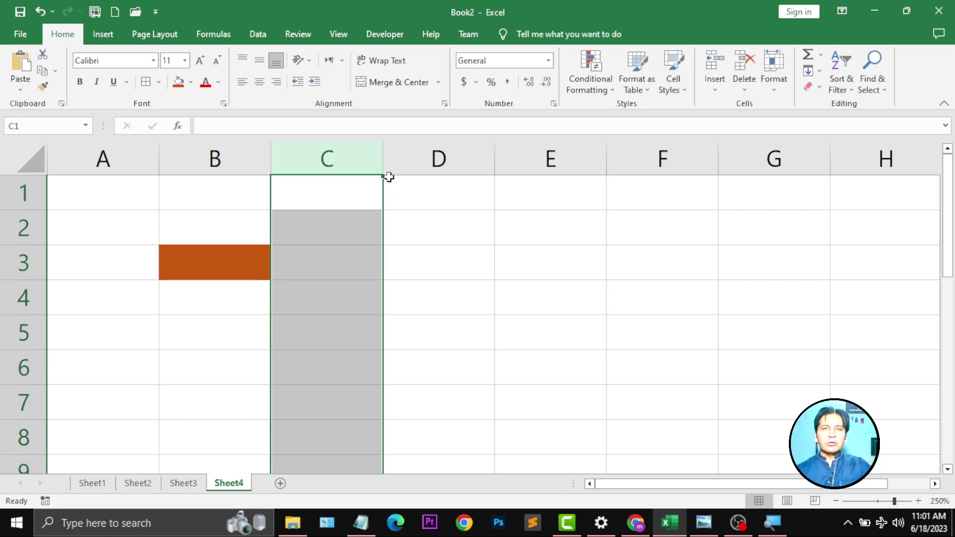
{"action": "left_click", "coordinate": [190, 82]}
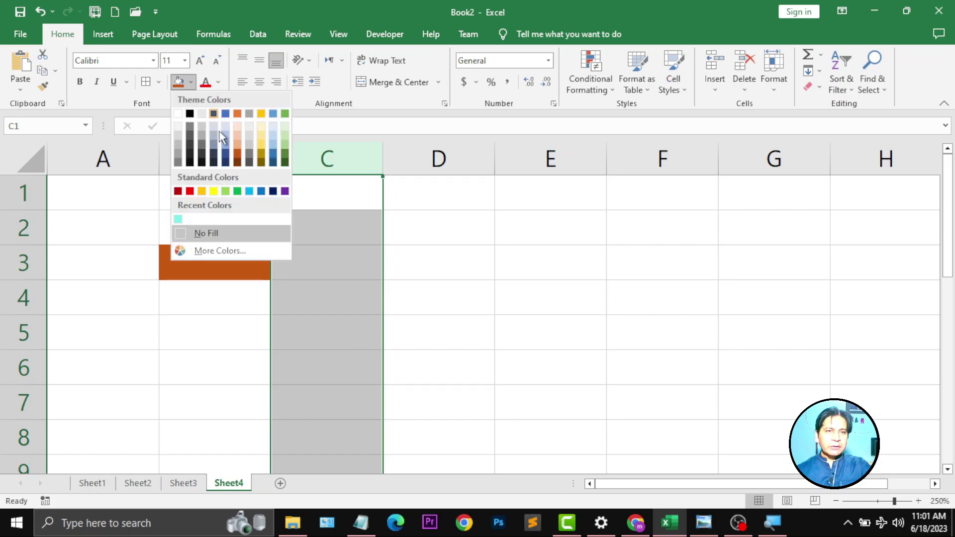
{"action": "left_click", "coordinate": [189, 191]}
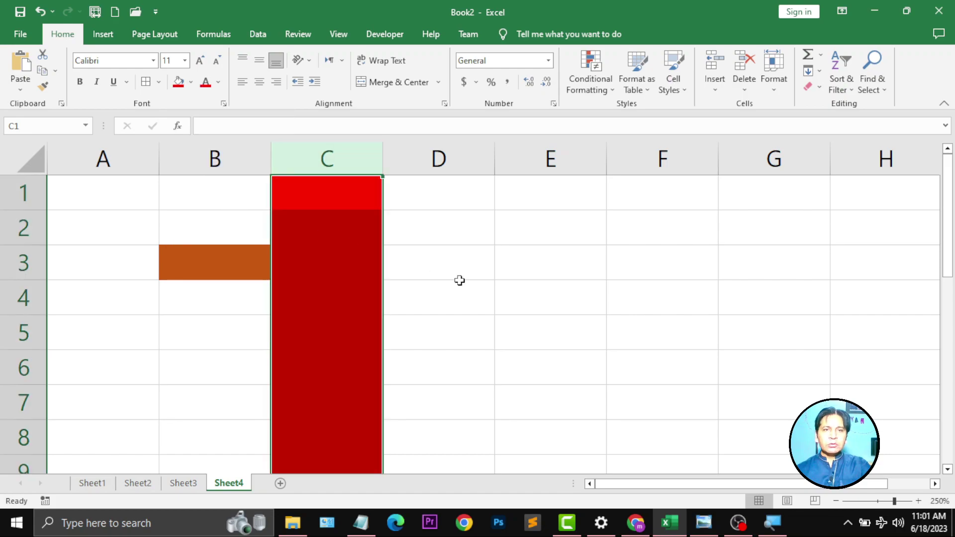
{"action": "left_click", "coordinate": [459, 281]}
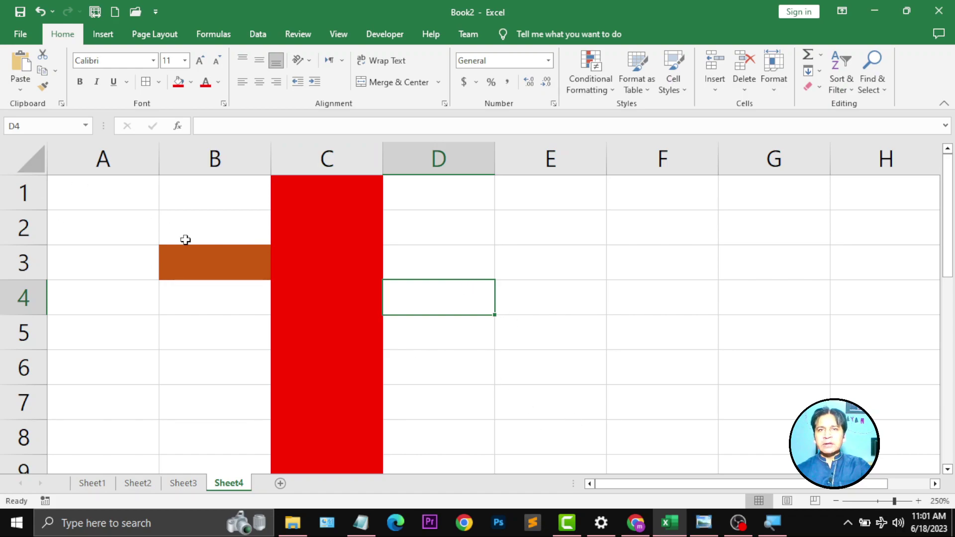
Step: Zoom out and fill the range N2:P11 with Light Green
{"action": "left_click_drag", "start_coordinate": [894, 502], "coordinate": [885, 502]}
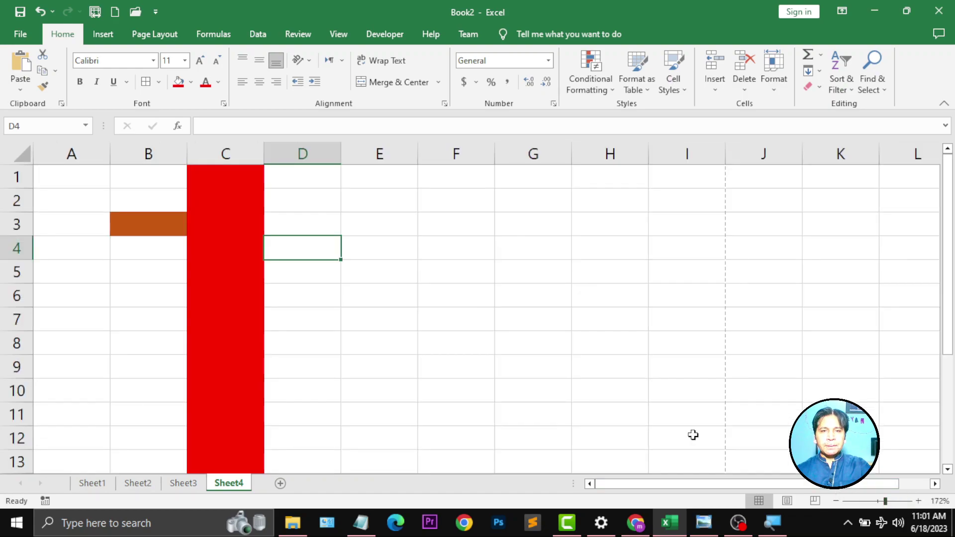
{"action": "left_click", "coordinate": [917, 483]}
{"action": "left_click", "coordinate": [933, 484]}
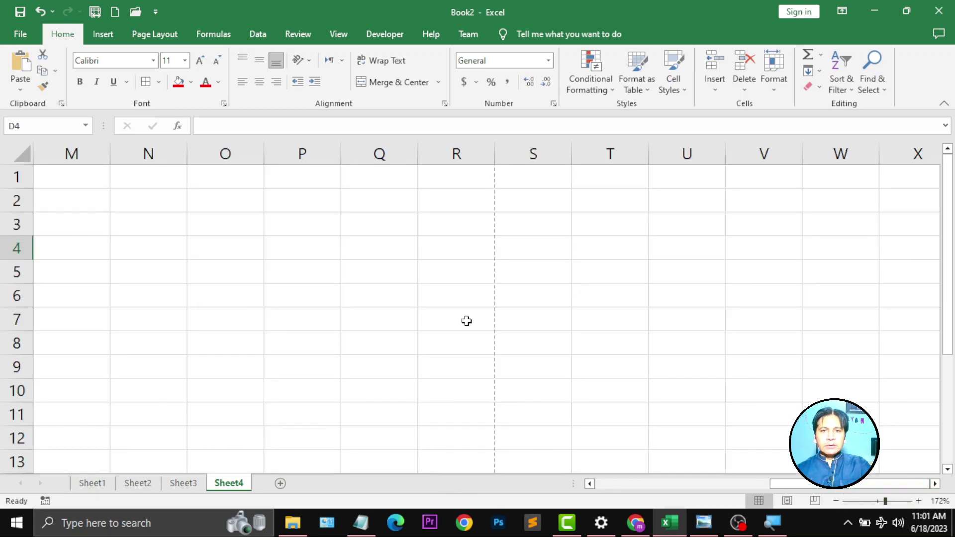
{"action": "left_click_drag", "start_coordinate": [147, 201], "coordinate": [352, 381]}
{"action": "left_click", "coordinate": [352, 381]}
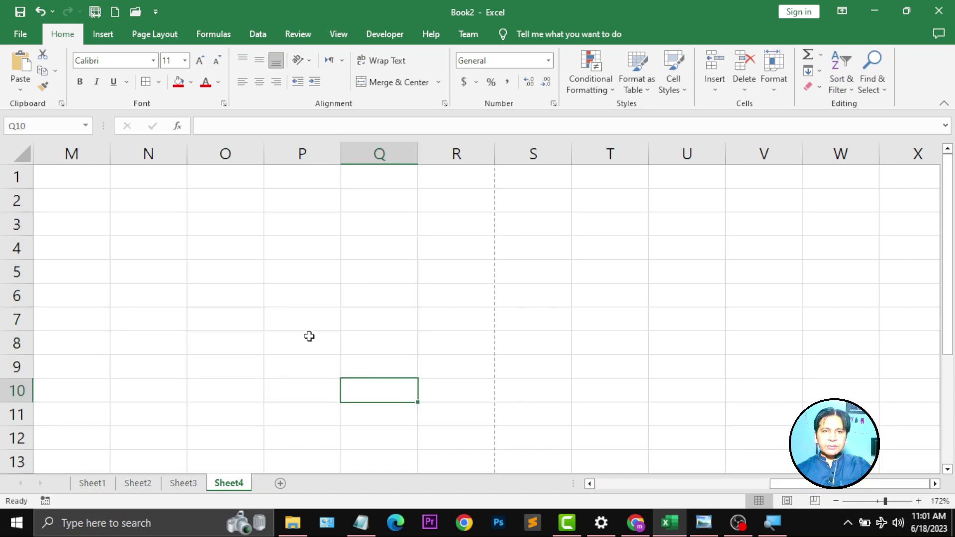
{"action": "left_click_drag", "start_coordinate": [127, 205], "coordinate": [304, 406]}
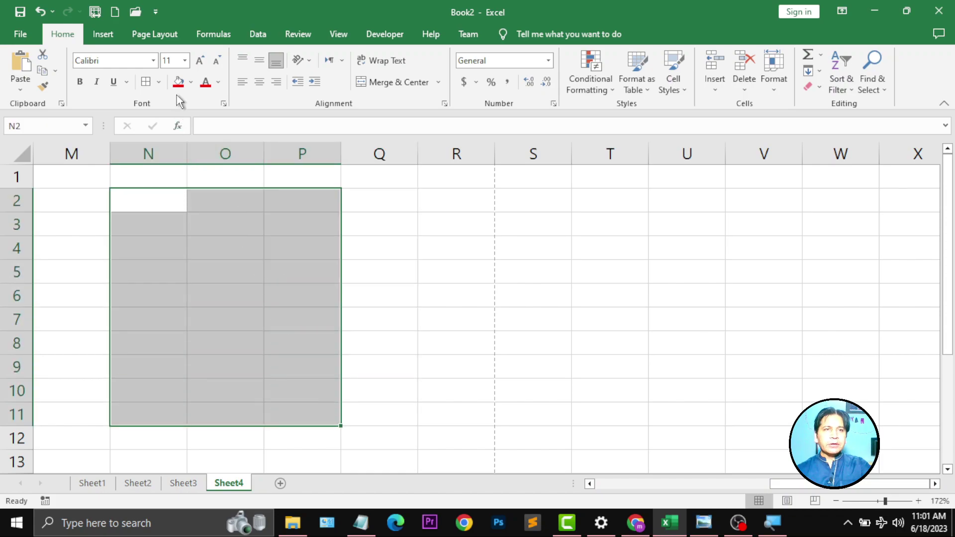
{"action": "left_click", "coordinate": [191, 82]}
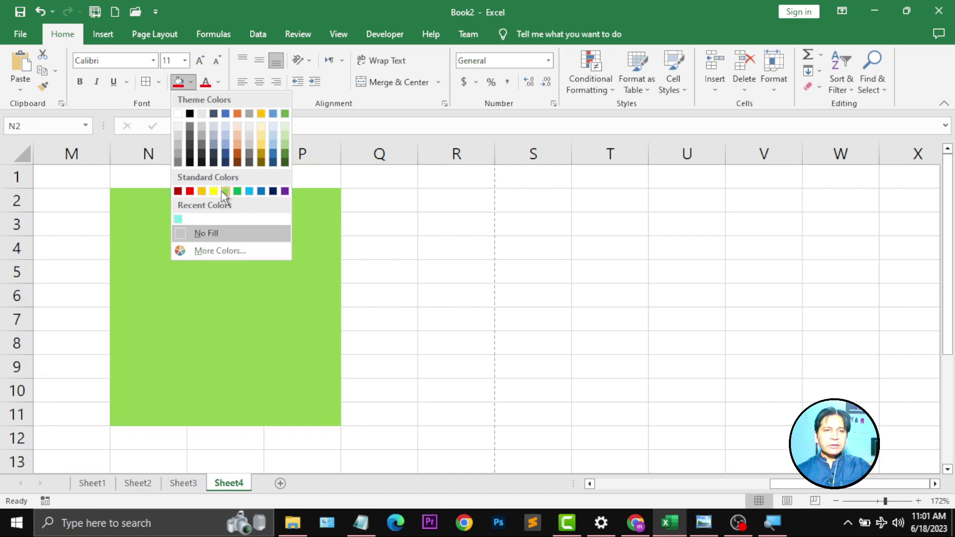
{"action": "left_click", "coordinate": [225, 190]}
{"action": "left_click", "coordinate": [394, 326]}
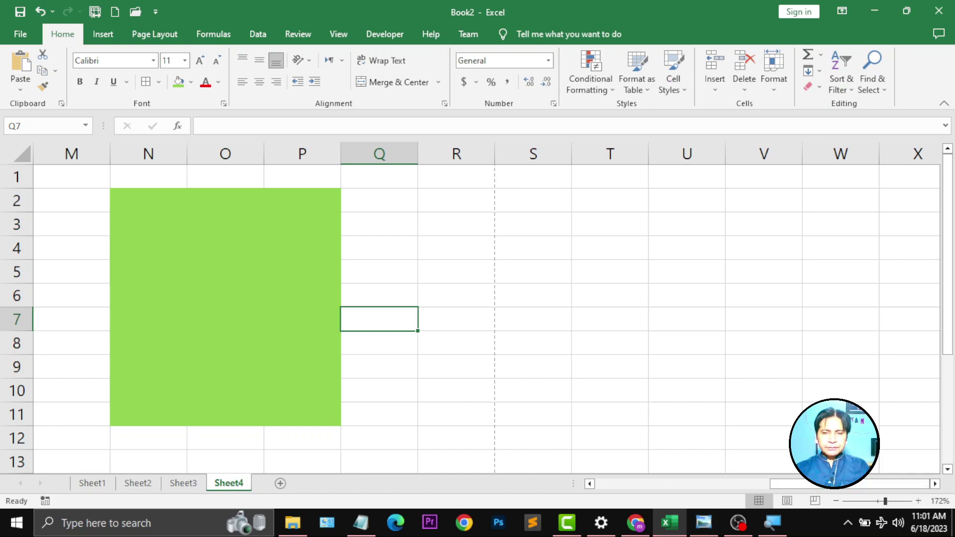
Step: Scroll right and fill Y2:Z8 with a blue theme colour
{"action": "left_click", "coordinate": [935, 483]}
{"action": "left_click", "coordinate": [935, 484]}
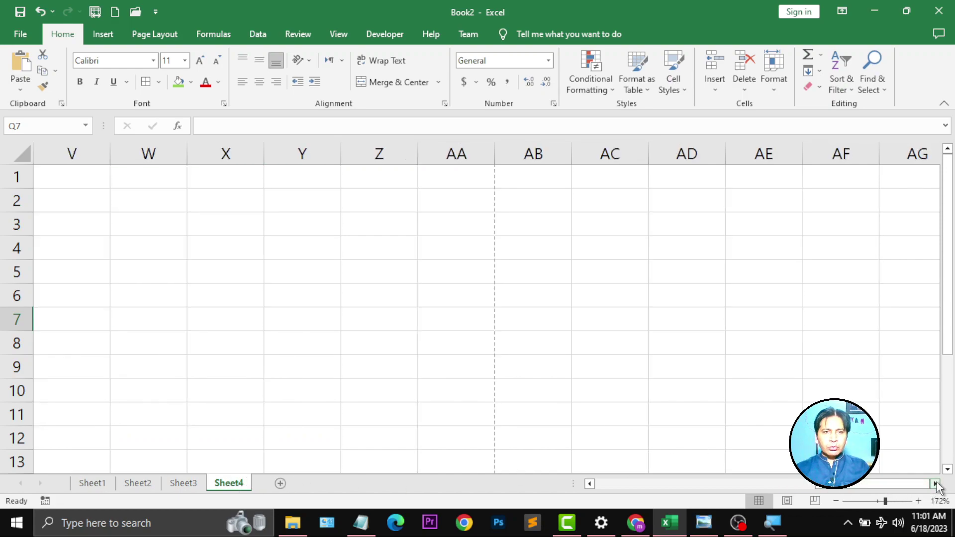
{"action": "left_click_drag", "start_coordinate": [115, 199], "coordinate": [264, 335]}
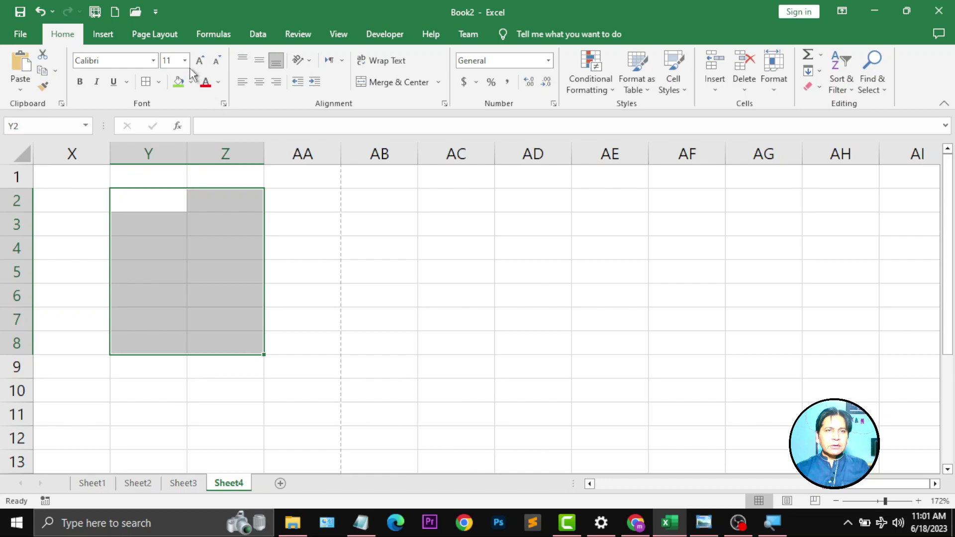
{"action": "left_click", "coordinate": [190, 82]}
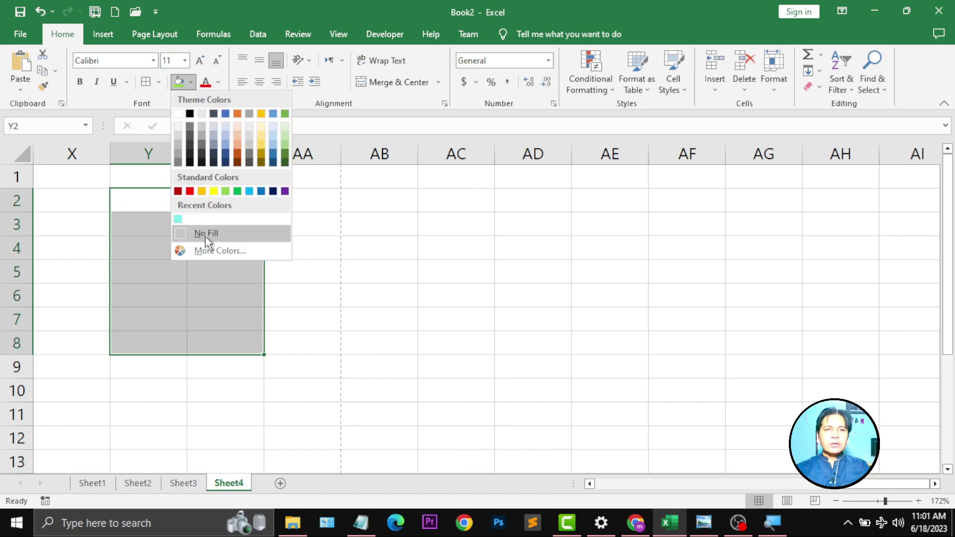
{"action": "left_click", "coordinate": [222, 142]}
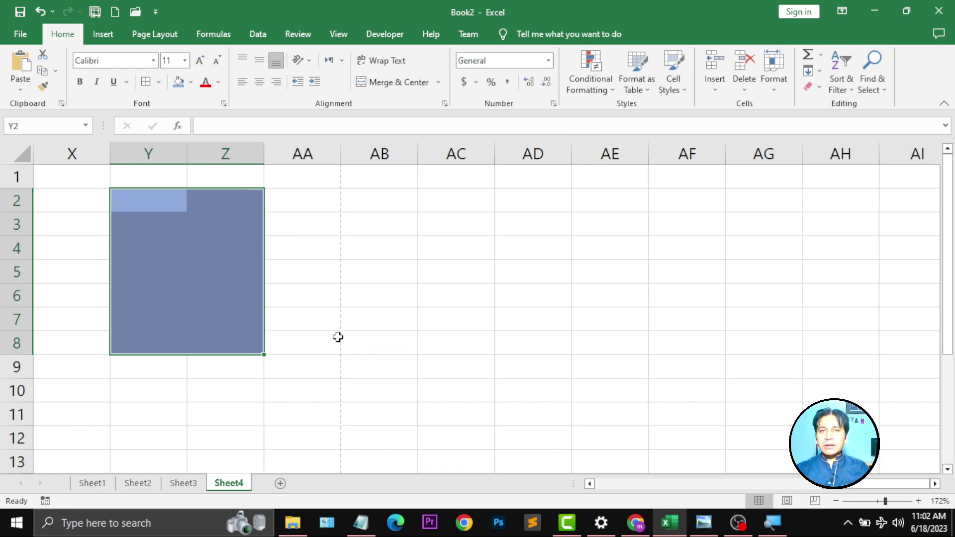
Step: Remove the blue fill from Y2:Z8 using No Fill
{"action": "left_click", "coordinate": [190, 82]}
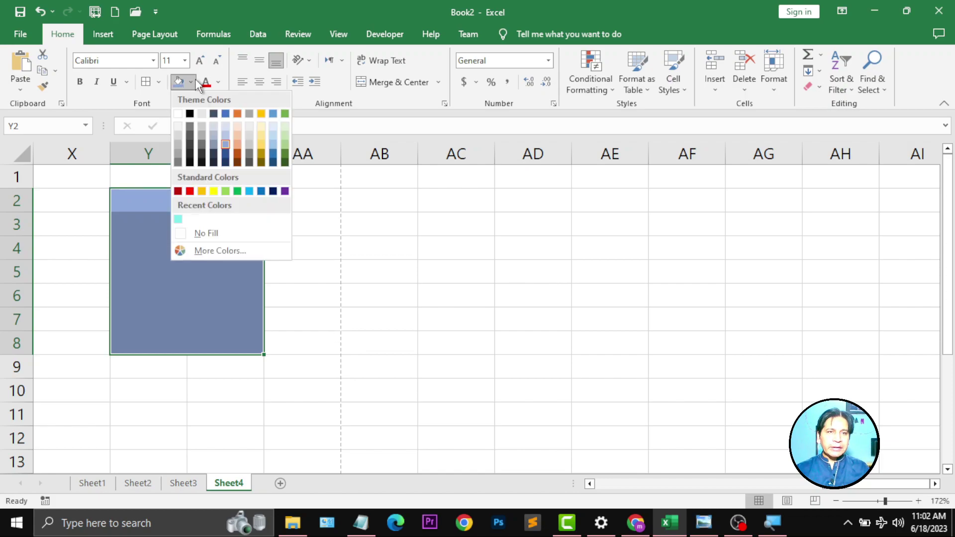
{"action": "left_click", "coordinate": [215, 233]}
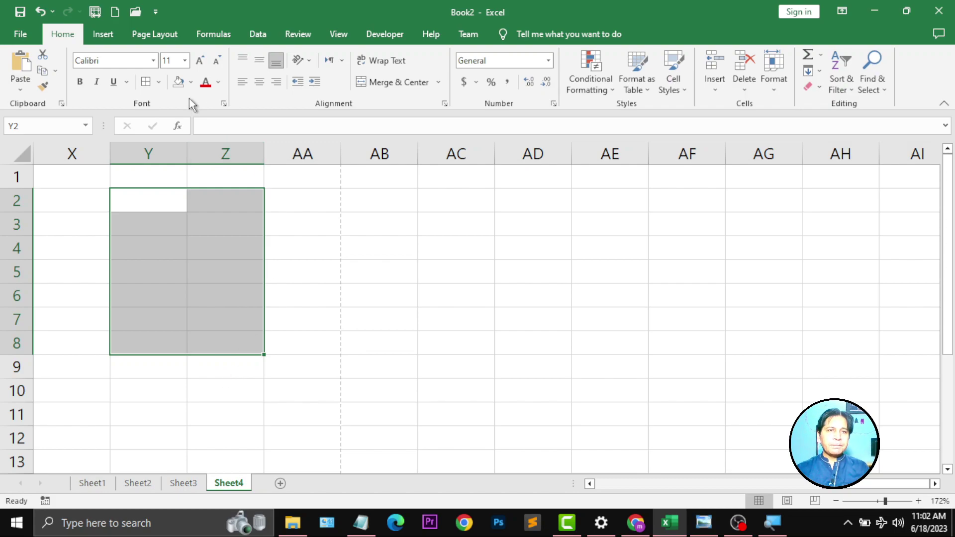
{"action": "left_click", "coordinate": [190, 82]}
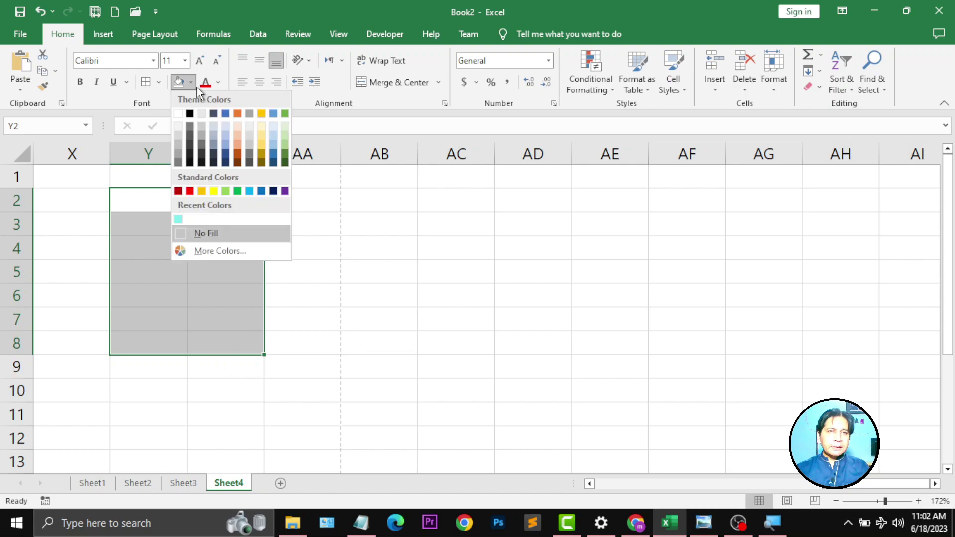
Step: Fill Y2:Z8 with a light green chosen from the More Colors Standard palette
{"action": "left_click", "coordinate": [230, 254]}
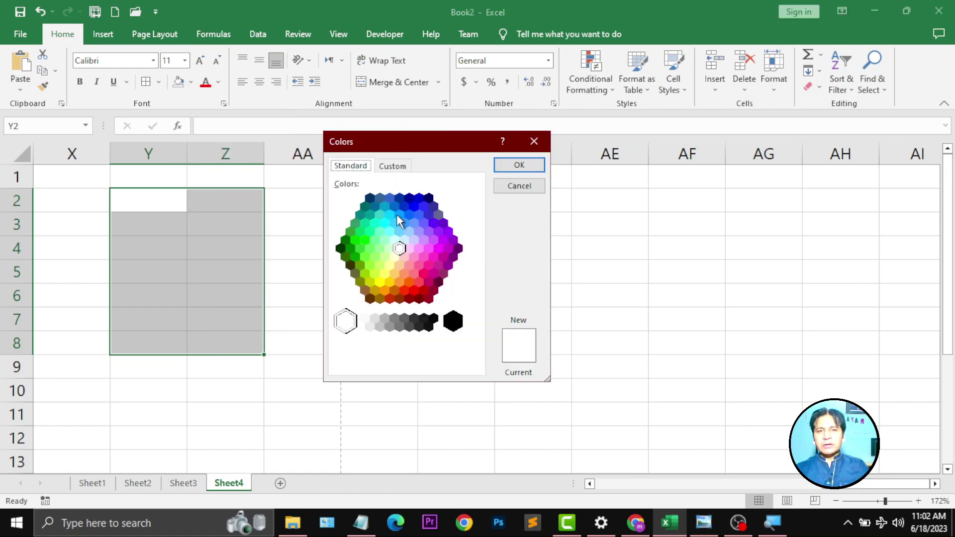
{"action": "left_click", "coordinate": [399, 232]}
{"action": "left_click", "coordinate": [379, 232]}
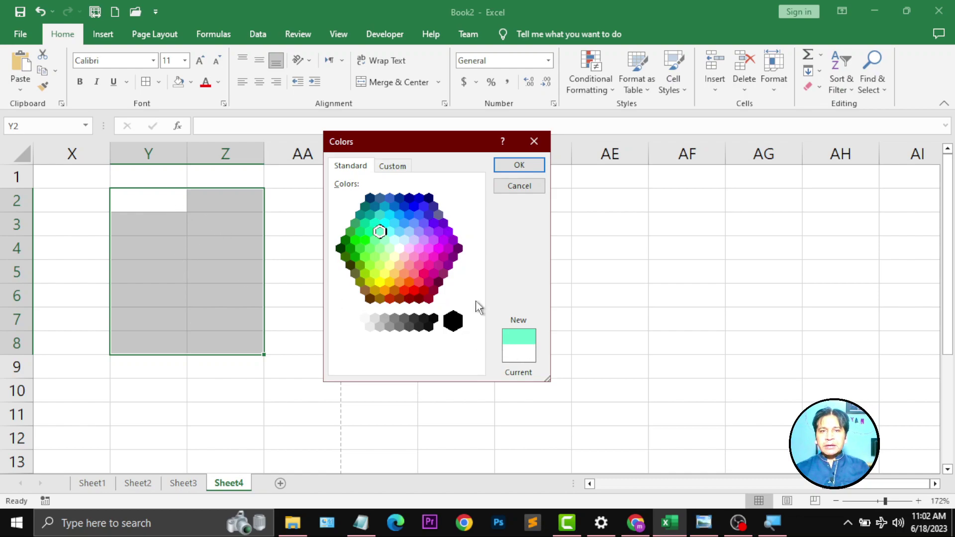
{"action": "left_click", "coordinate": [417, 250]}
{"action": "left_click", "coordinate": [414, 222]}
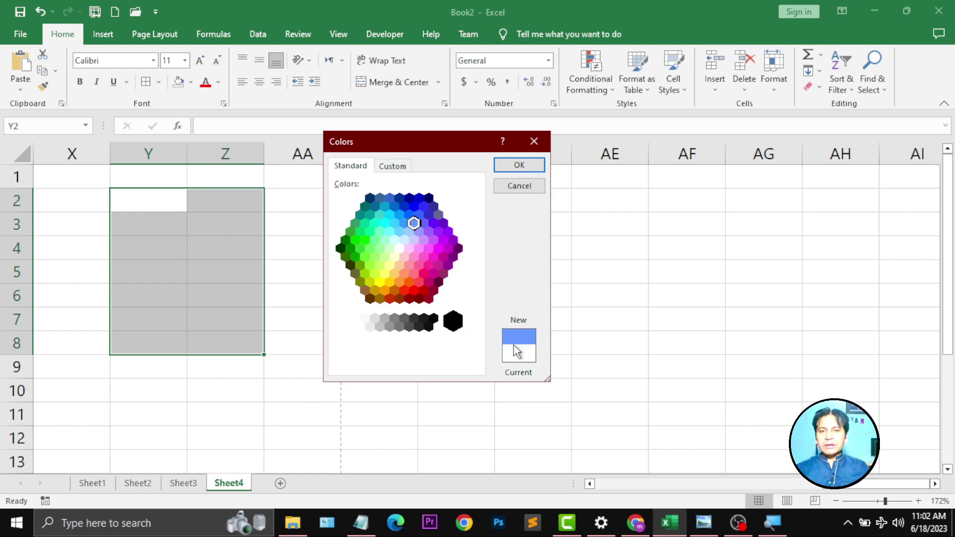
{"action": "left_click", "coordinate": [370, 264]}
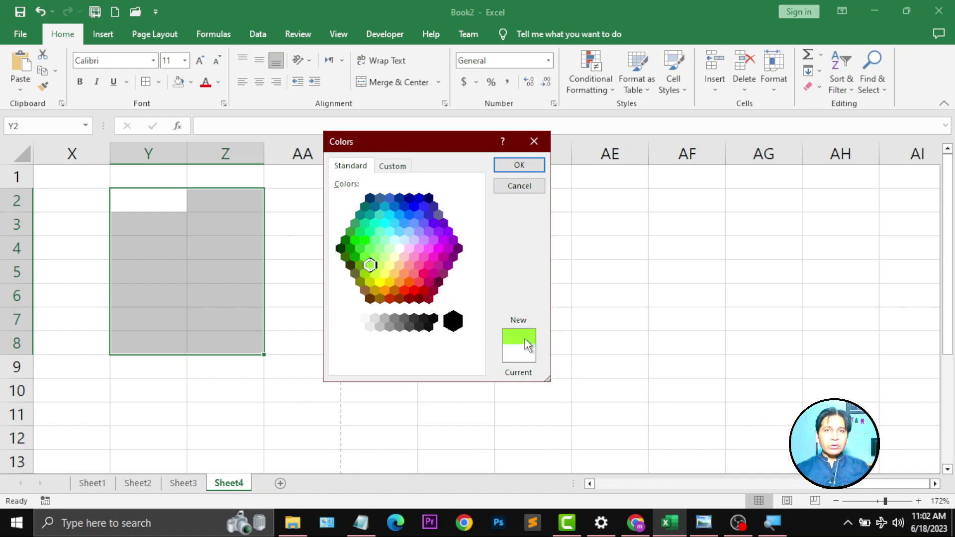
{"action": "left_click", "coordinate": [518, 164]}
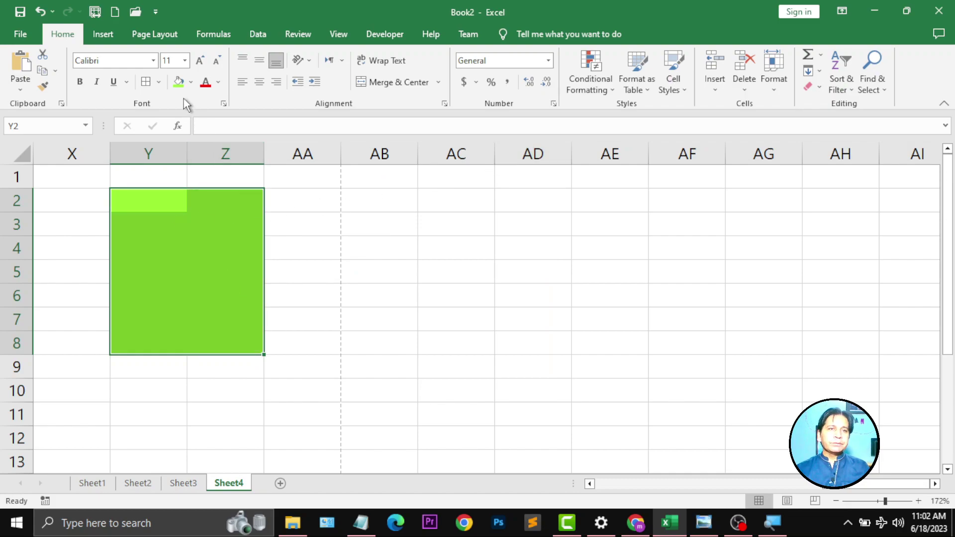
{"action": "left_click", "coordinate": [191, 83]}
Step: Recolour Y2:Z8 with the custom blue RGB 101, 138, 221 (#658ADD)
{"action": "left_click", "coordinate": [220, 250]}
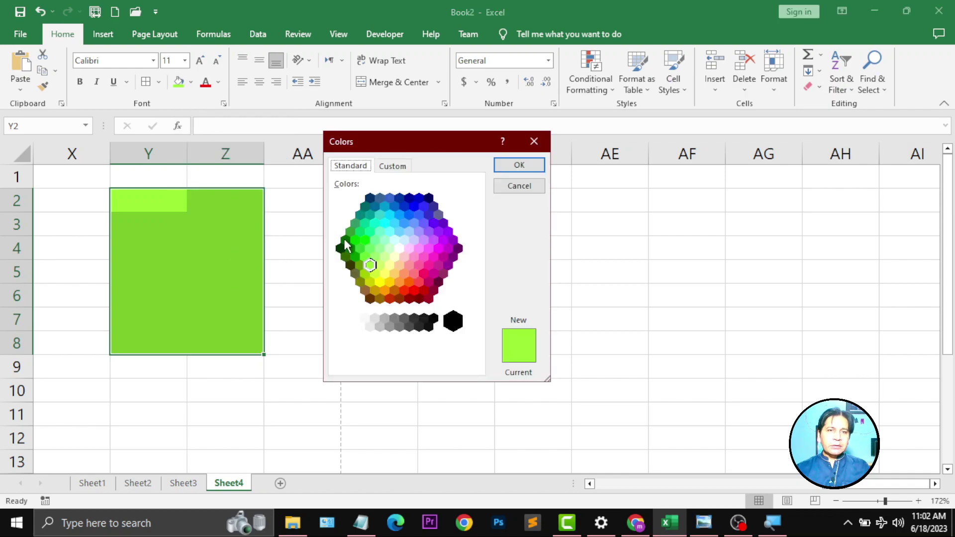
{"action": "left_click", "coordinate": [391, 166]}
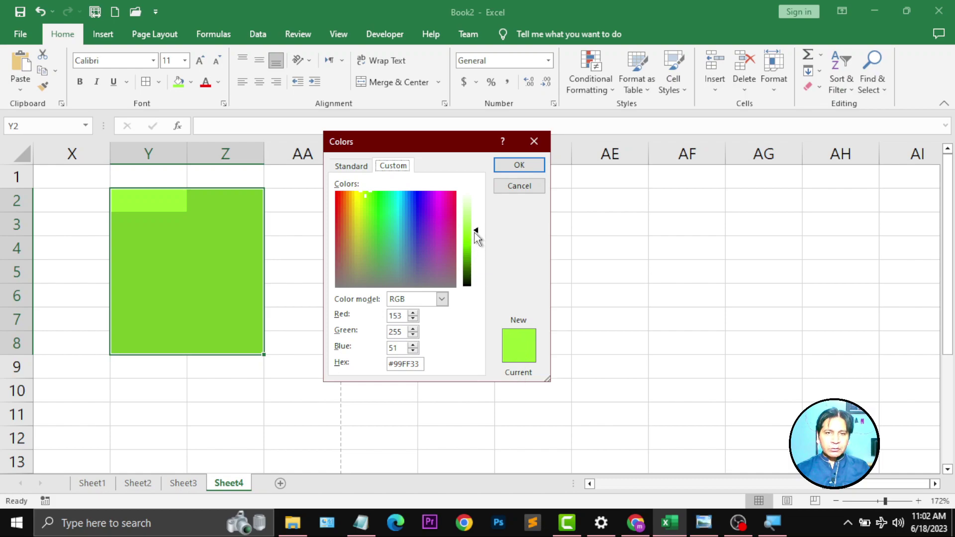
{"action": "left_click_drag", "start_coordinate": [476, 233], "coordinate": [476, 213]}
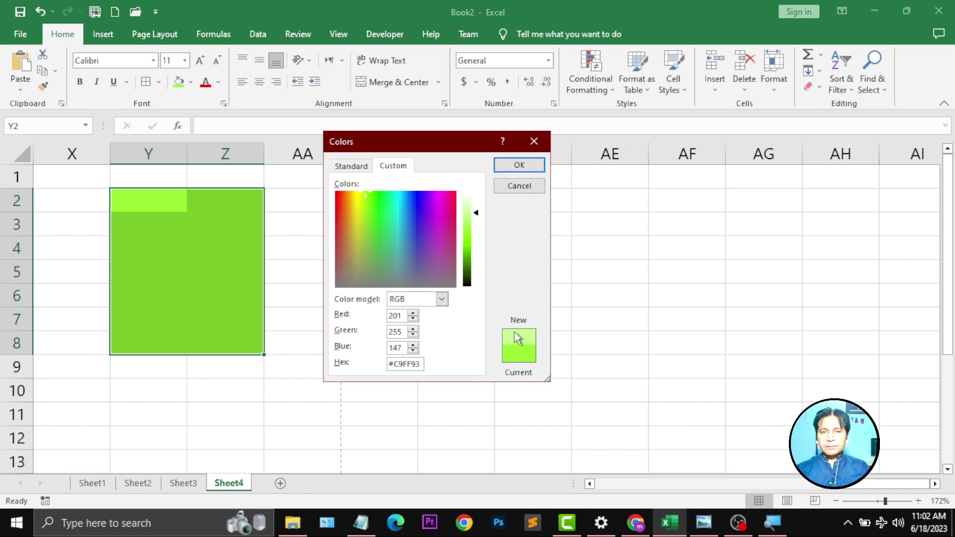
{"action": "left_click_drag", "start_coordinate": [475, 216], "coordinate": [476, 270]}
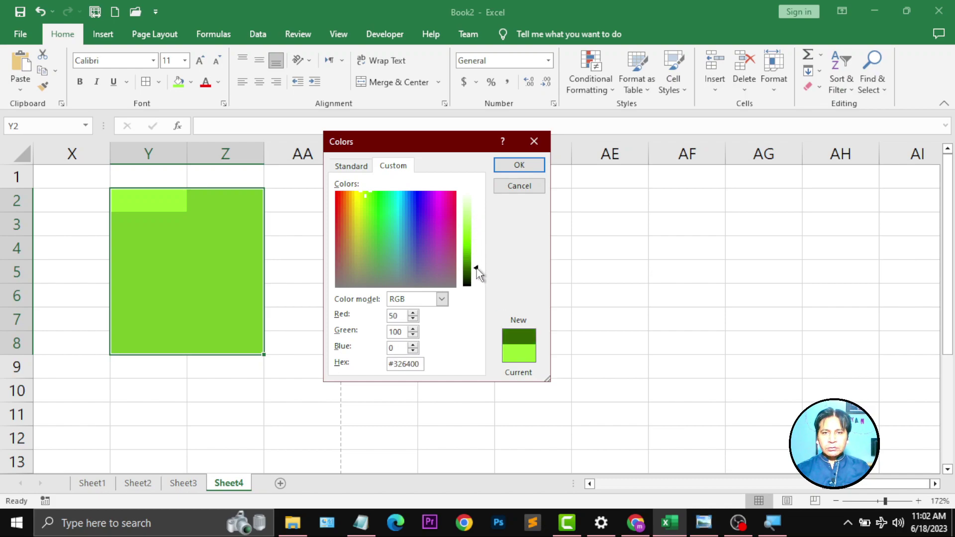
{"action": "left_click_drag", "start_coordinate": [362, 228], "coordinate": [393, 250]}
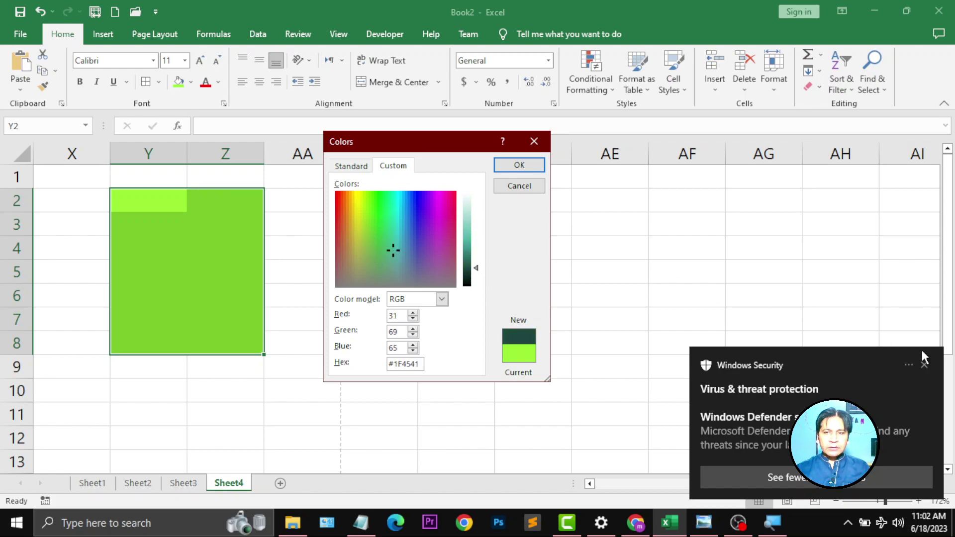
{"action": "left_click", "coordinate": [363, 234]}
{"action": "mouse_move", "coordinate": [363, 234]}
{"action": "left_mouse_down"}
{"action": "mouse_move", "coordinate": [345, 226]}
{"action": "mouse_move", "coordinate": [409, 225]}
{"action": "left_mouse_up"}
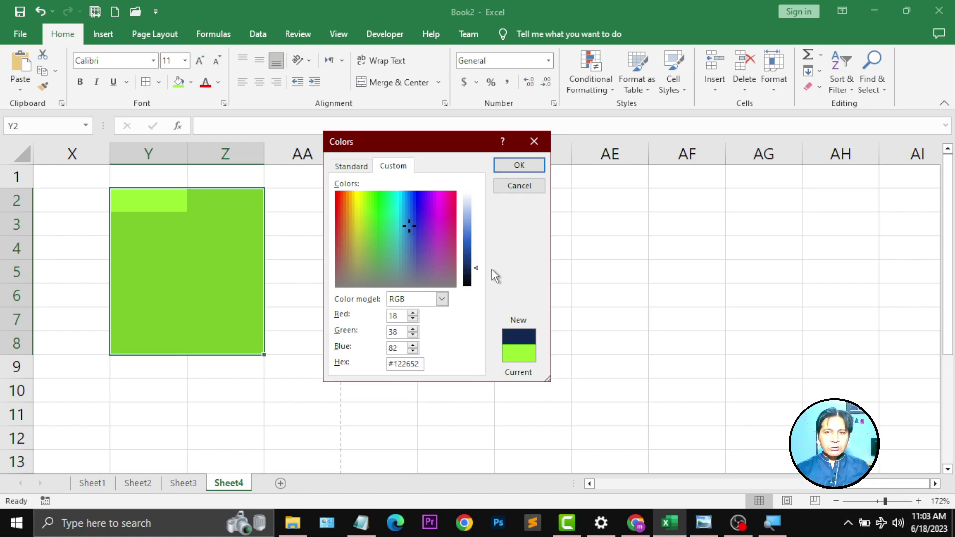
{"action": "left_click", "coordinate": [476, 279]}
{"action": "left_click_drag", "start_coordinate": [476, 279], "coordinate": [476, 228]}
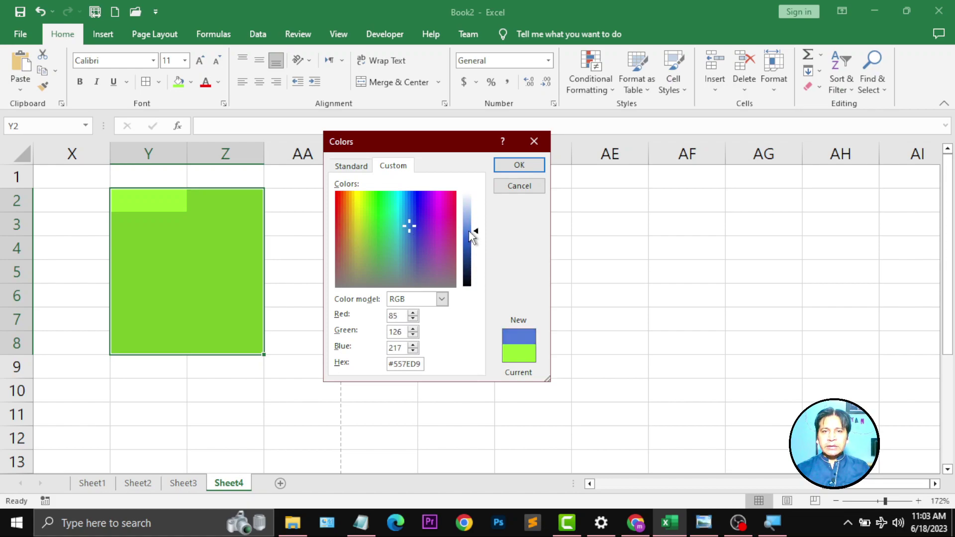
{"action": "left_click", "coordinate": [536, 164]}
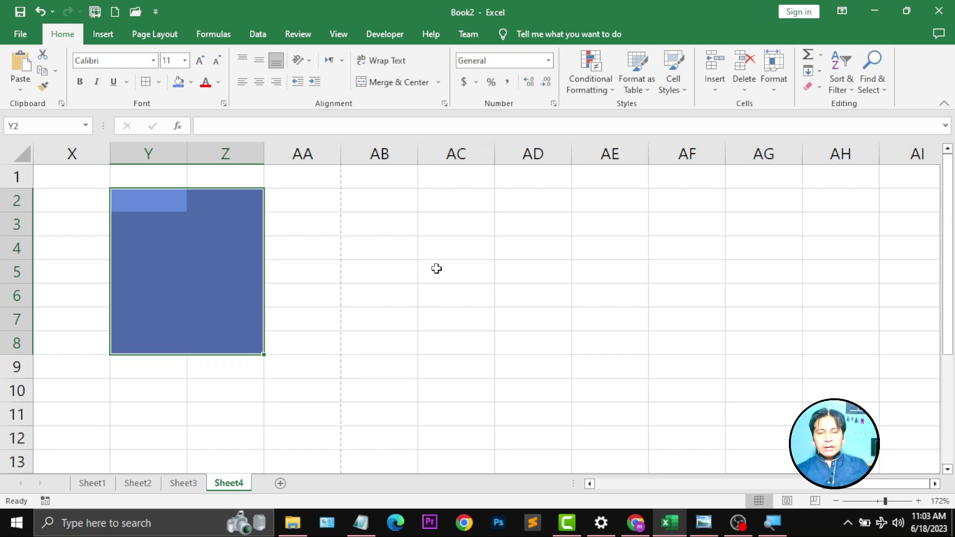
Step: Scroll further right and select the range AC2:AG9
{"action": "left_click", "coordinate": [935, 483]}
{"action": "left_click", "coordinate": [935, 484]}
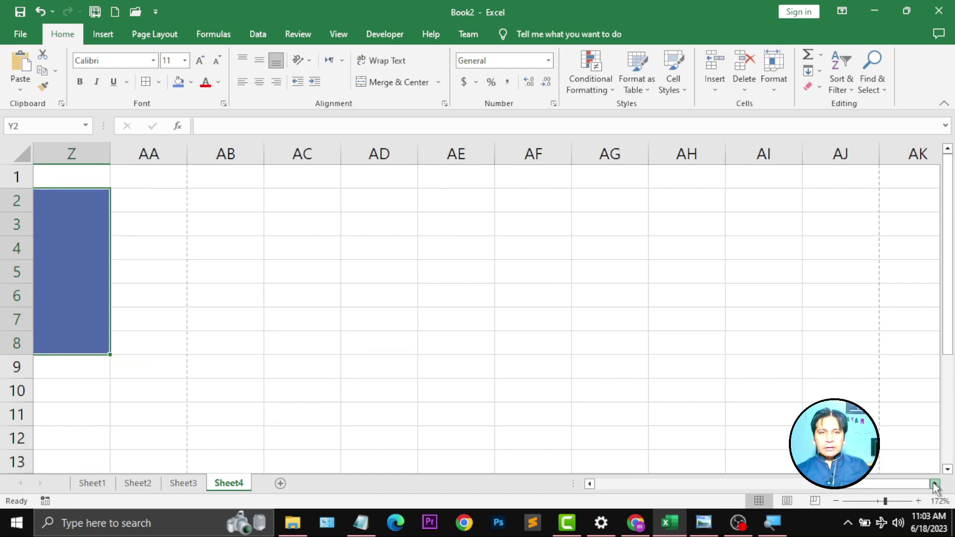
{"action": "left_click", "coordinate": [935, 484]}
{"action": "left_click_drag", "start_coordinate": [253, 195], "coordinate": [507, 369]}
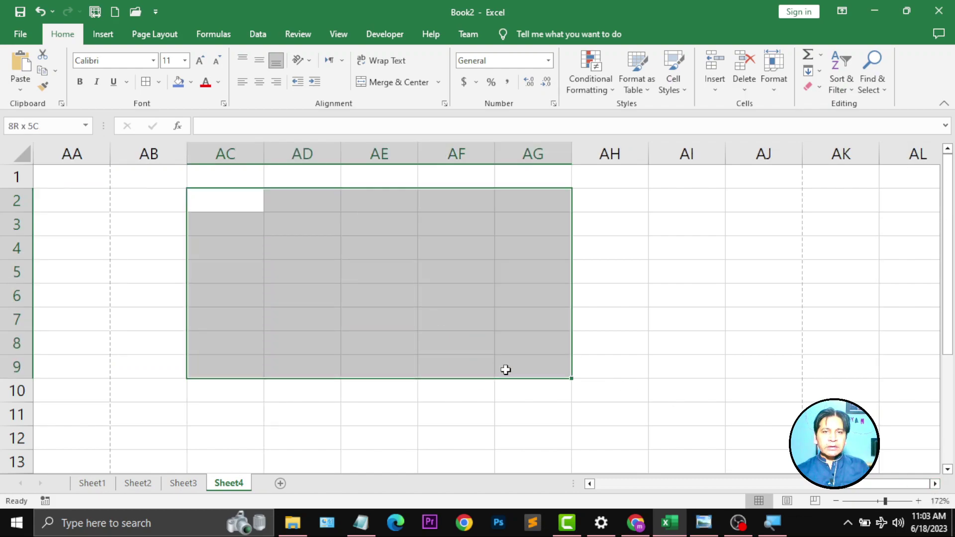
Step: Open Format Cells for AC2:AG9 on its Fill tab
{"action": "left_click", "coordinate": [191, 83]}
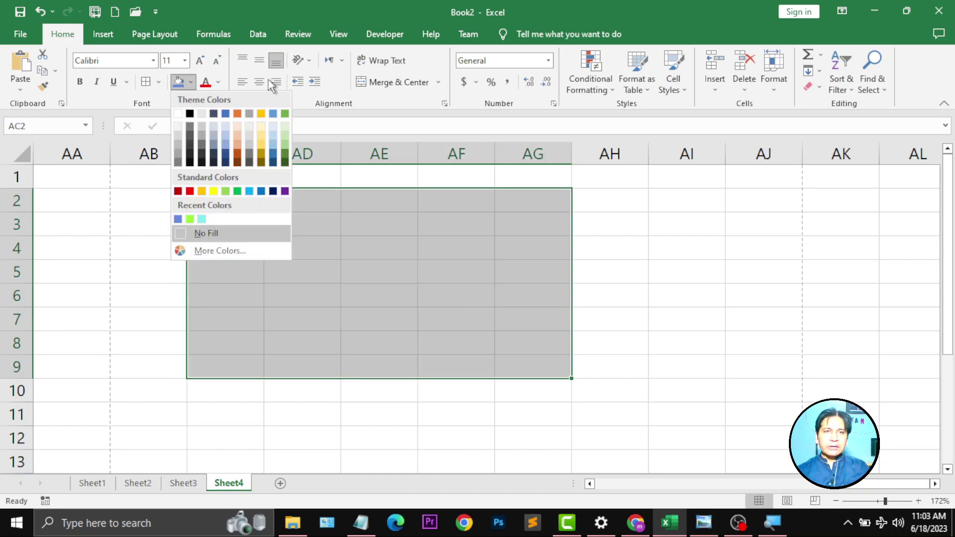
{"action": "left_click", "coordinate": [251, 4]}
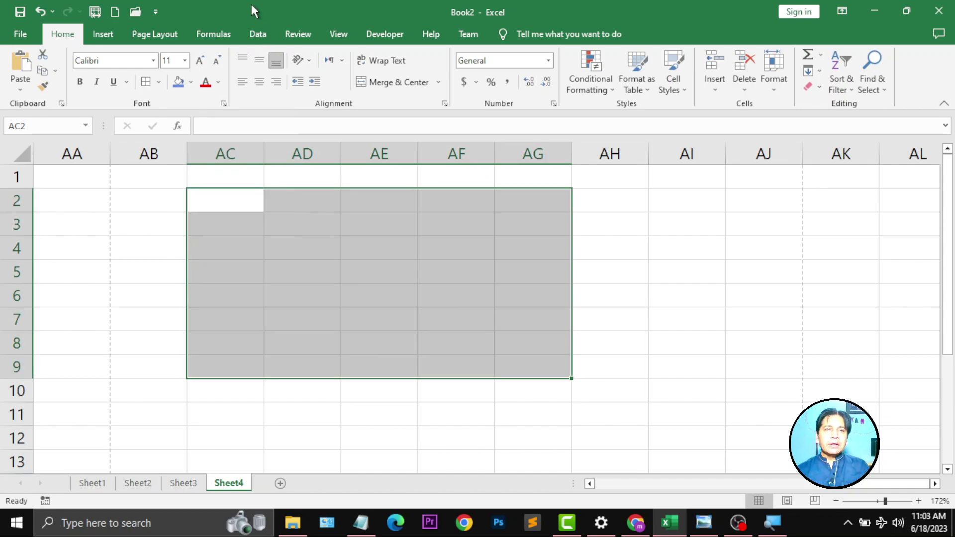
{"action": "left_click", "coordinate": [223, 106]}
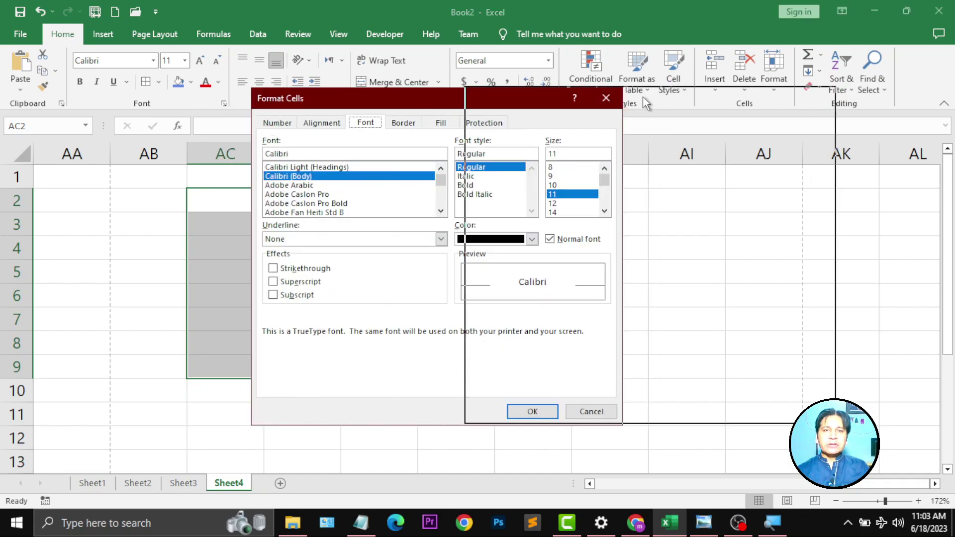
{"action": "left_click_drag", "start_coordinate": [434, 103], "coordinate": [664, 100]}
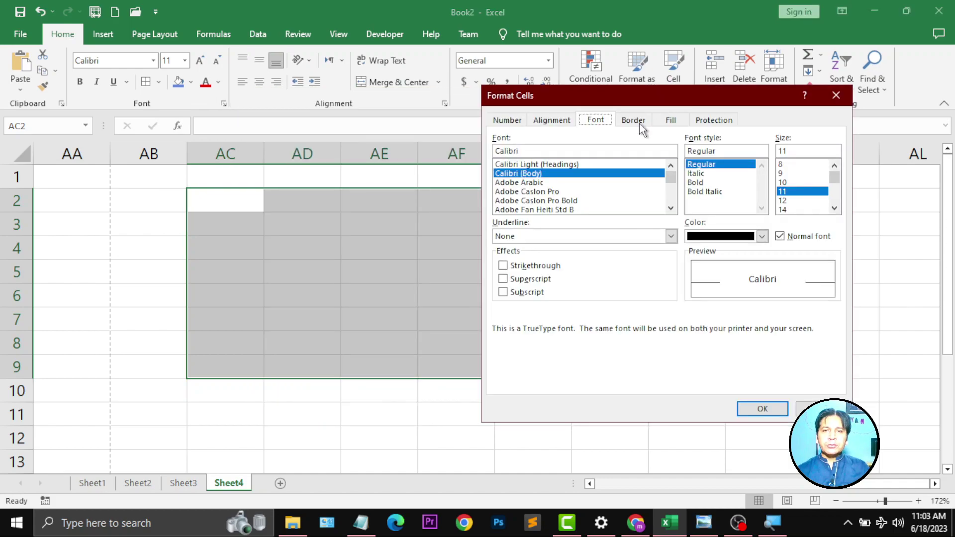
{"action": "left_click", "coordinate": [675, 122]}
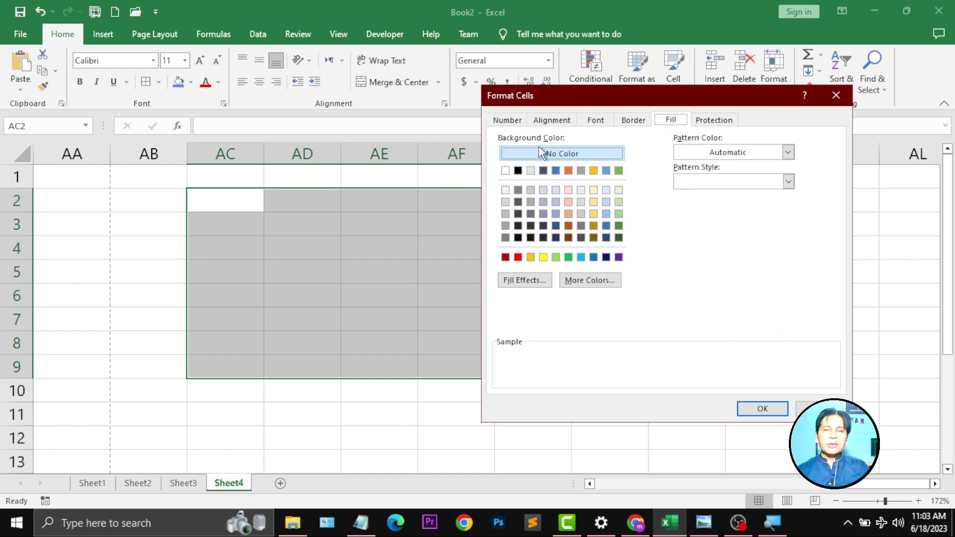
Step: Apply a horizontal two-colour gradient from red to yellow to AC2:AG9
{"action": "left_click", "coordinate": [522, 281]}
{"action": "left_click_drag", "start_coordinate": [385, 107], "coordinate": [557, 100]}
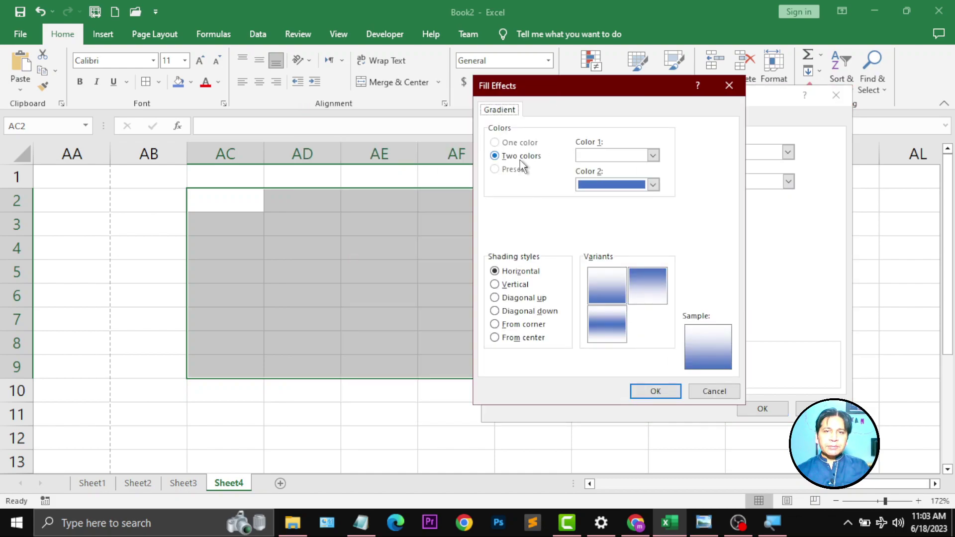
{"action": "left_click", "coordinate": [520, 159]}
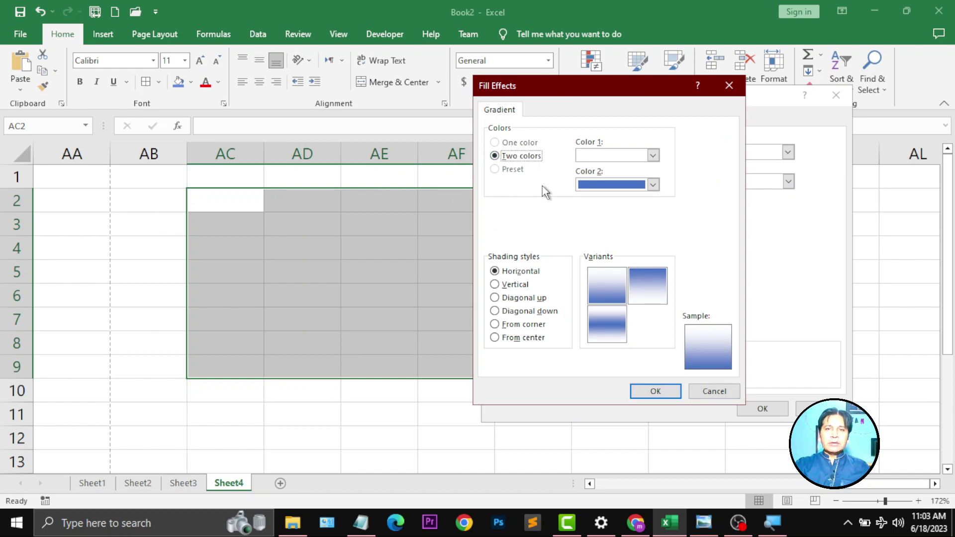
{"action": "left_click", "coordinate": [653, 155]}
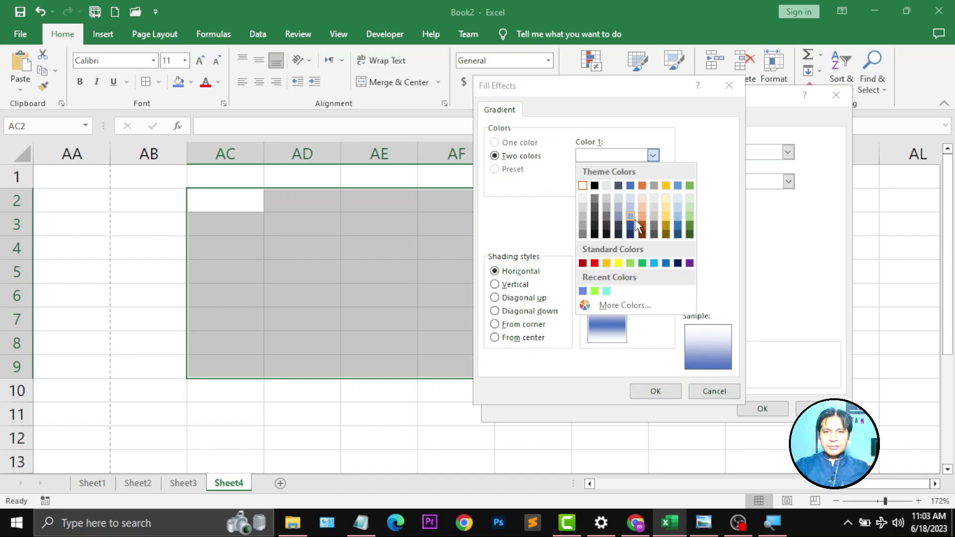
{"action": "left_click", "coordinate": [594, 263]}
{"action": "left_click", "coordinate": [656, 190]}
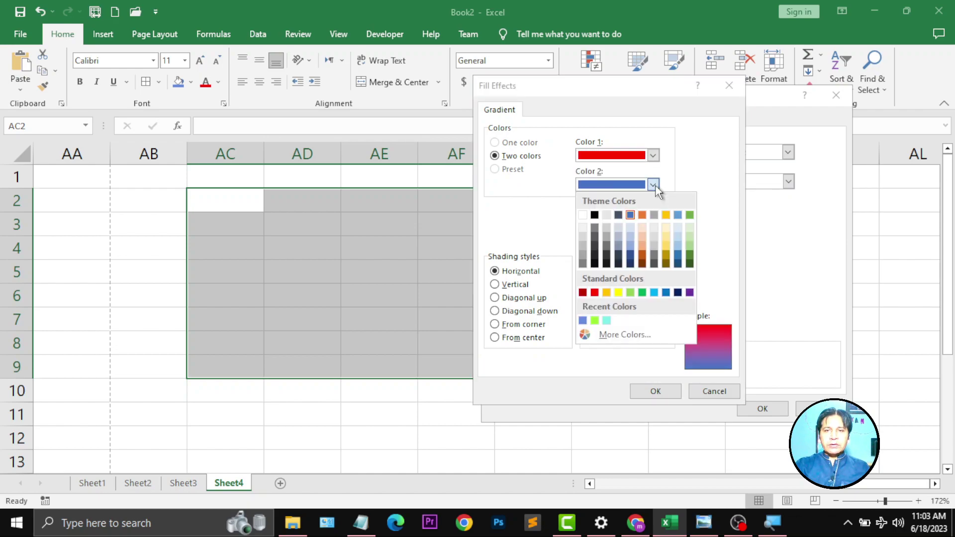
{"action": "left_click", "coordinate": [619, 293]}
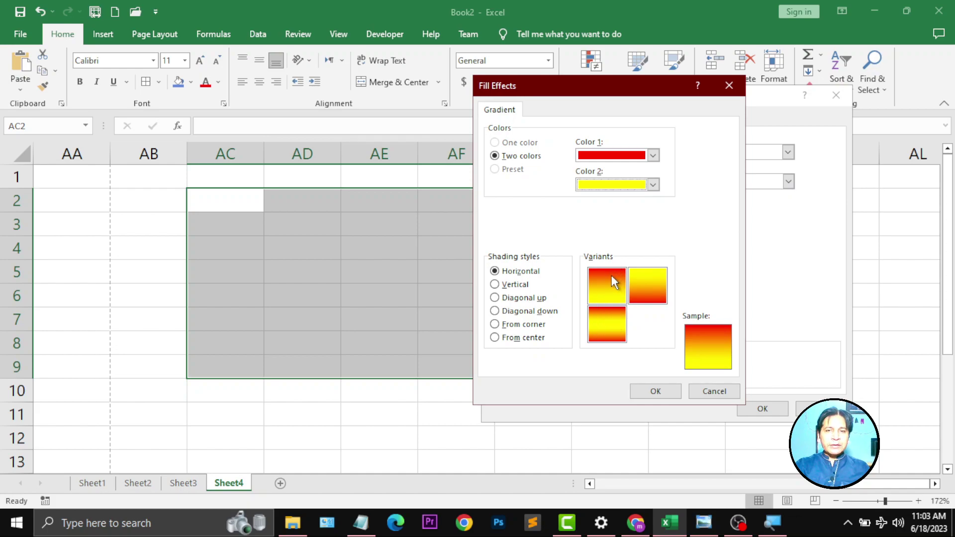
{"action": "left_click", "coordinate": [656, 391]}
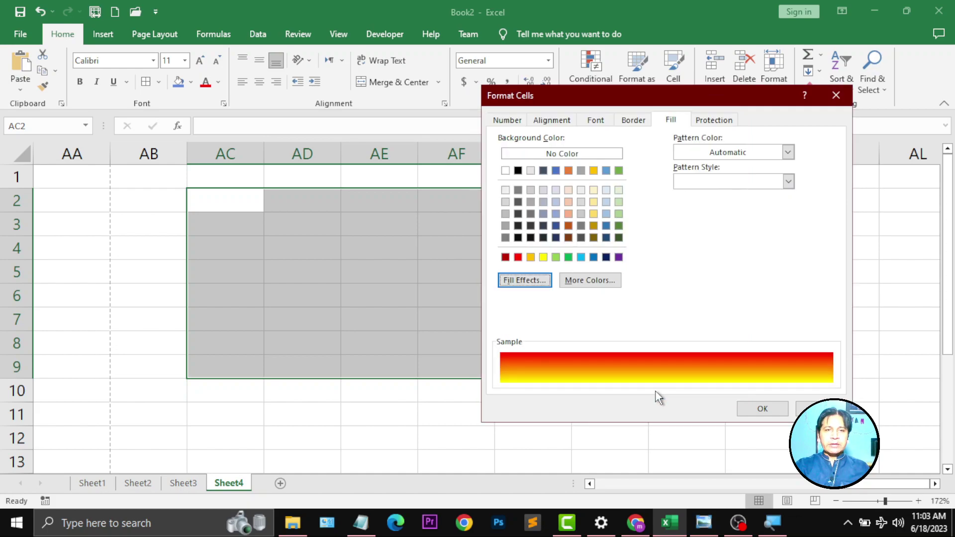
{"action": "left_click", "coordinate": [761, 408]}
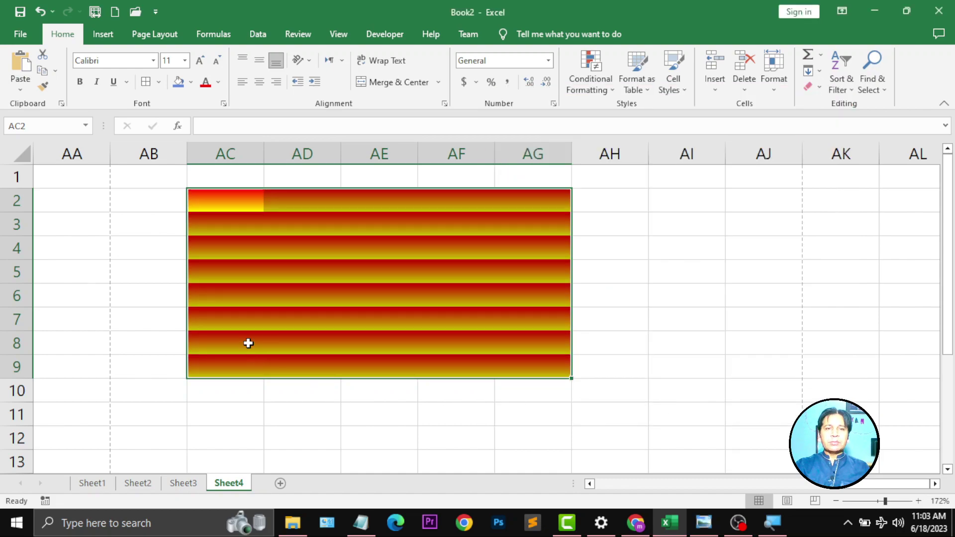
{"action": "left_click", "coordinate": [132, 248]}
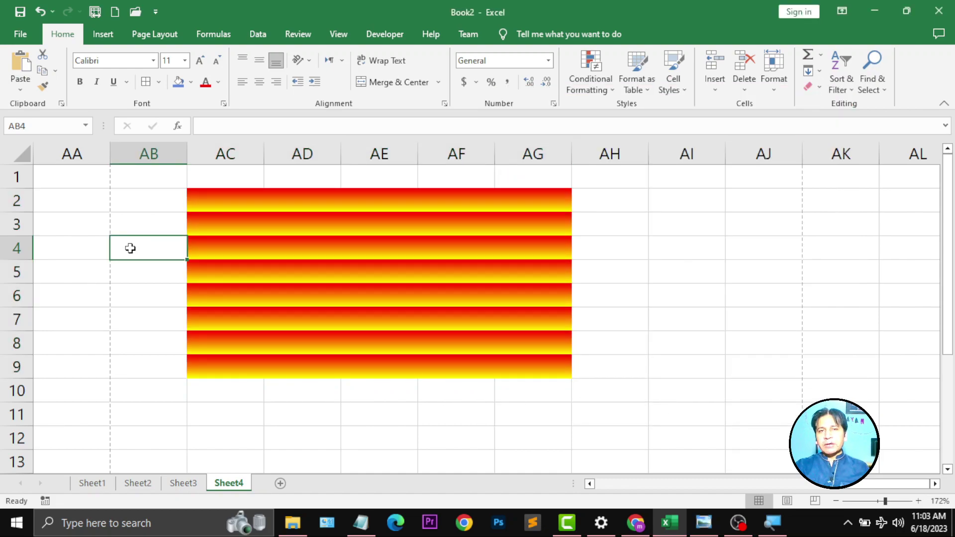
Step: Undo the red-yellow gradient and set up a two-colour gradient of green and red
{"action": "key", "text": "ctrl+z"}
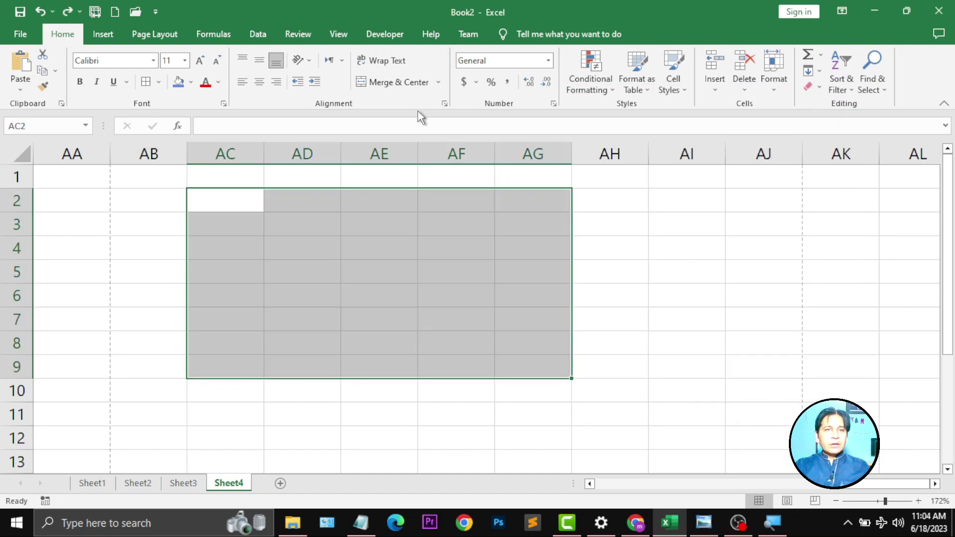
{"action": "left_click", "coordinate": [224, 104]}
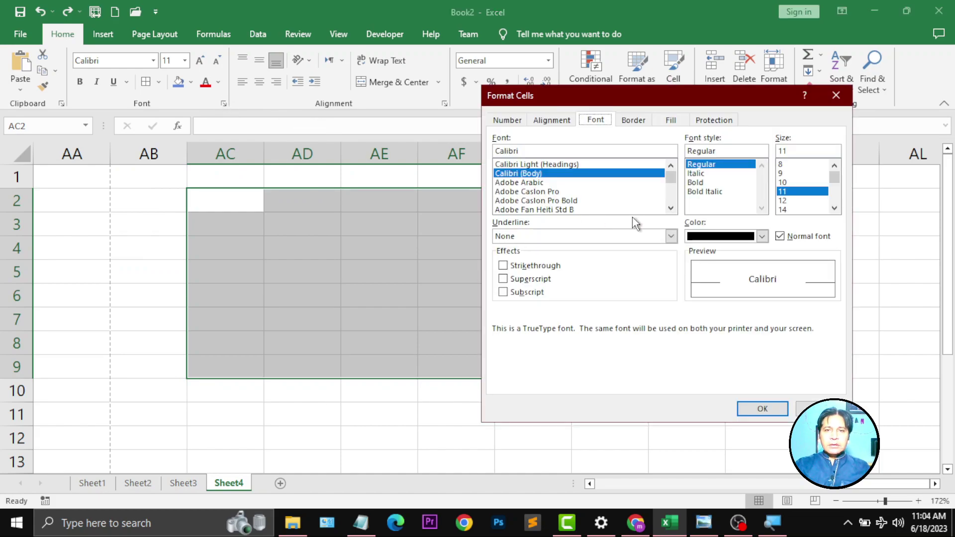
{"action": "left_click", "coordinate": [665, 121]}
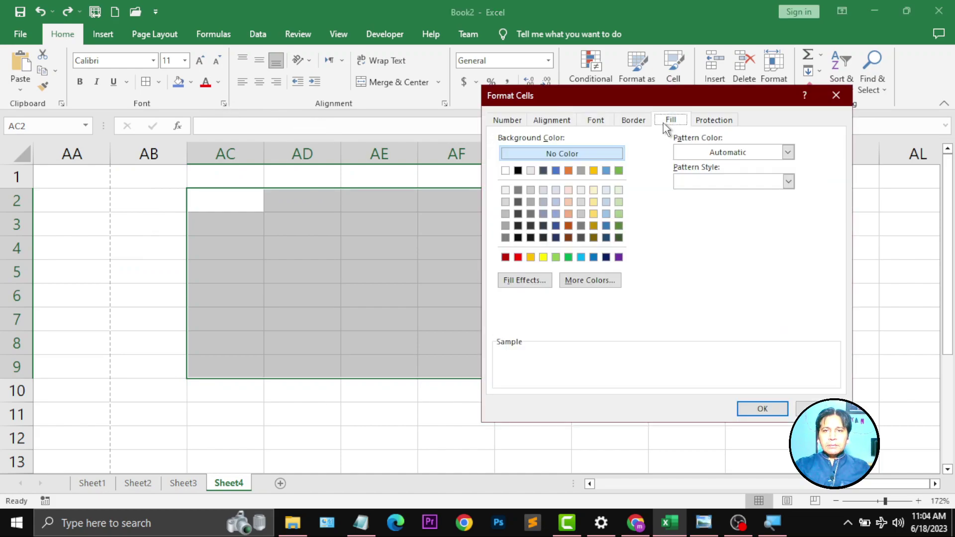
{"action": "left_click", "coordinate": [520, 280]}
{"action": "left_click", "coordinate": [711, 169]}
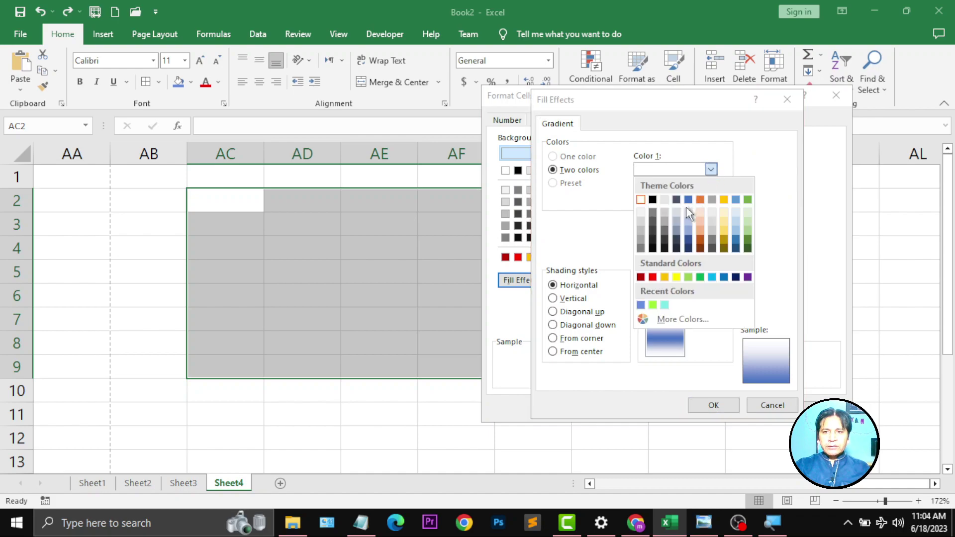
{"action": "left_click", "coordinate": [700, 277]}
{"action": "left_click", "coordinate": [711, 198]}
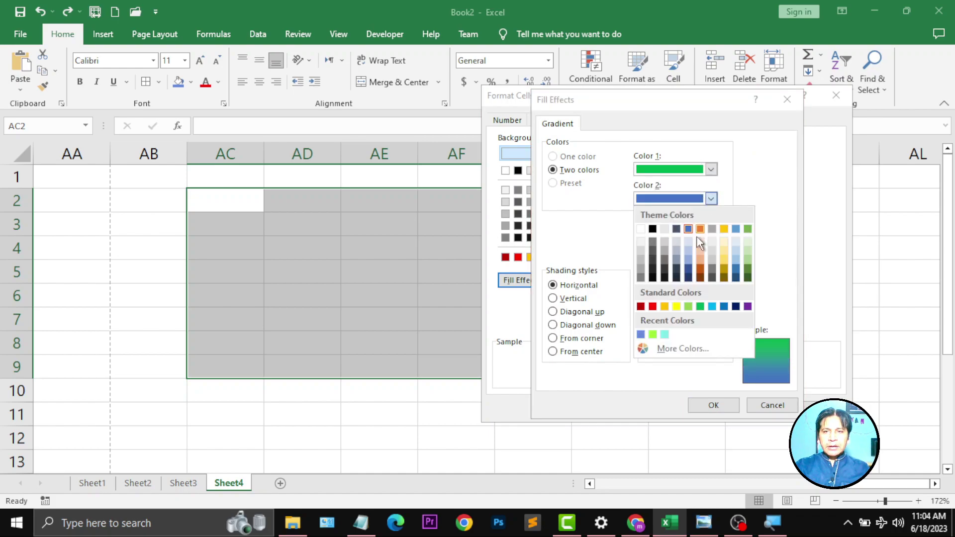
{"action": "left_click", "coordinate": [653, 306]}
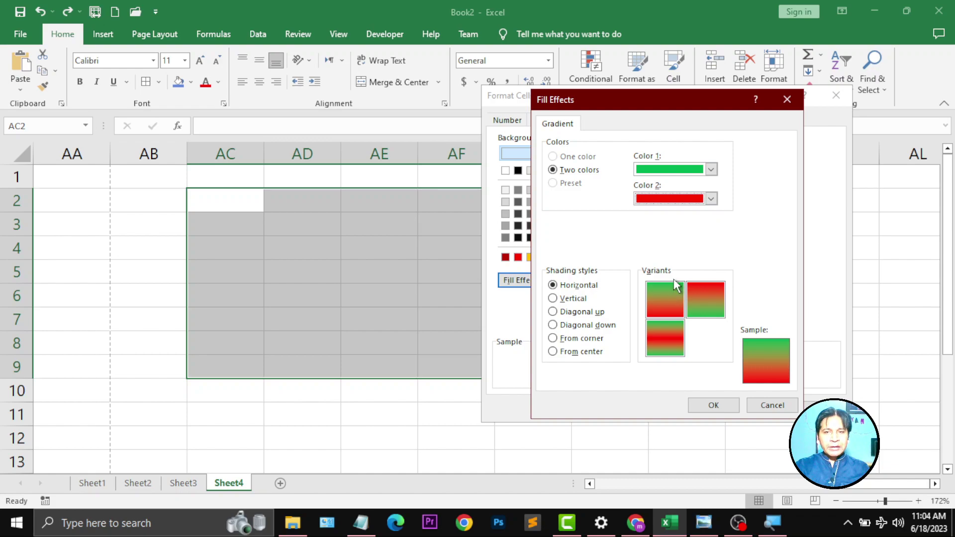
Step: Choose the From center shading style and apply the green-red gradient to AC2:AG9
{"action": "left_click", "coordinate": [574, 298]}
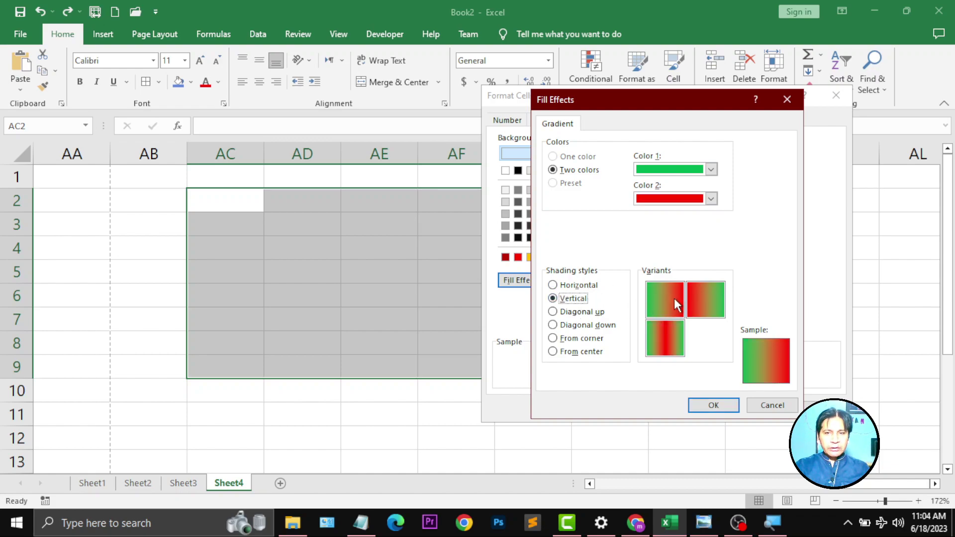
{"action": "left_click", "coordinate": [579, 313]}
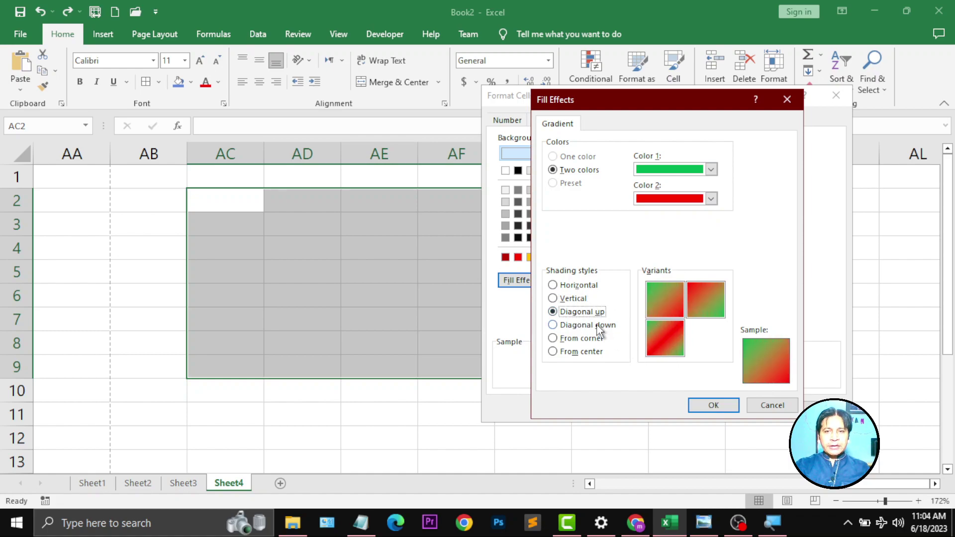
{"action": "left_click", "coordinate": [603, 326]}
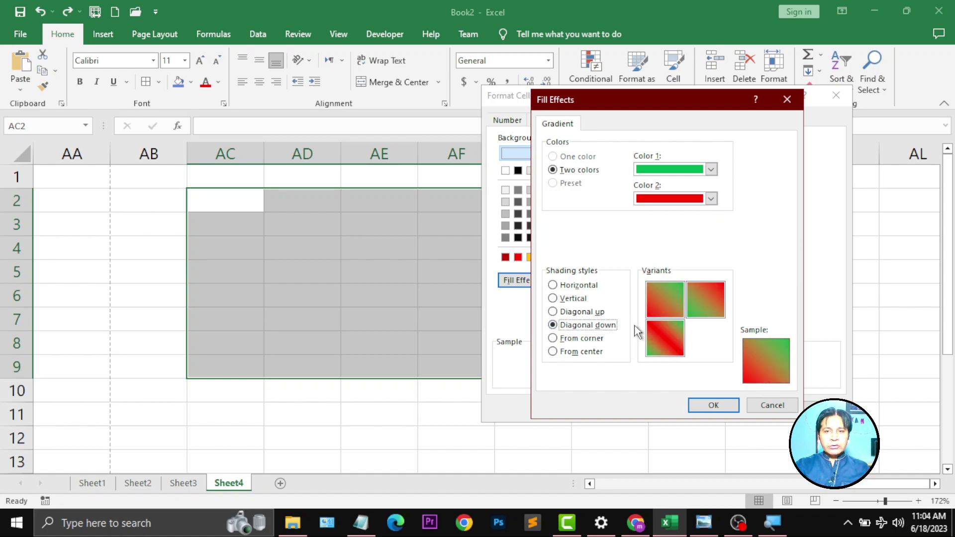
{"action": "left_click", "coordinate": [591, 340]}
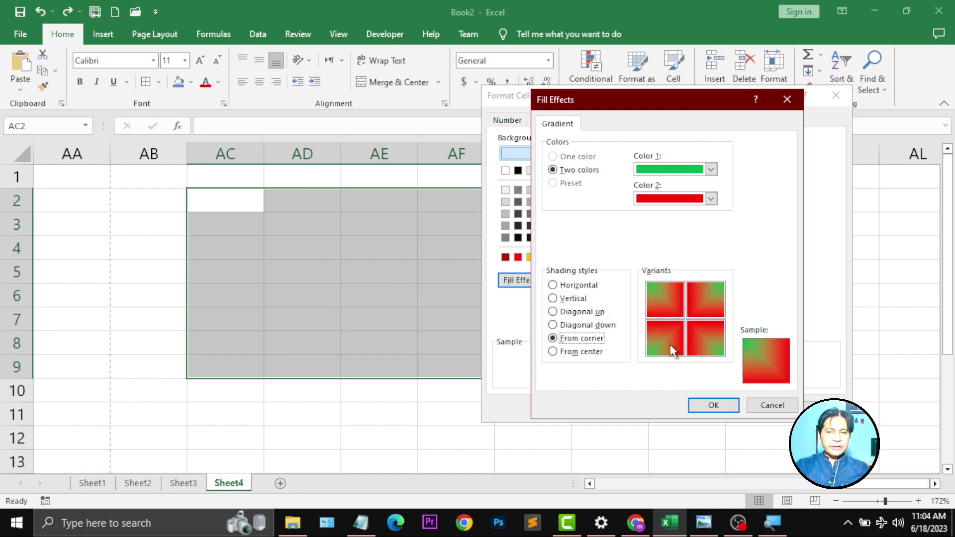
{"action": "left_click", "coordinate": [579, 352]}
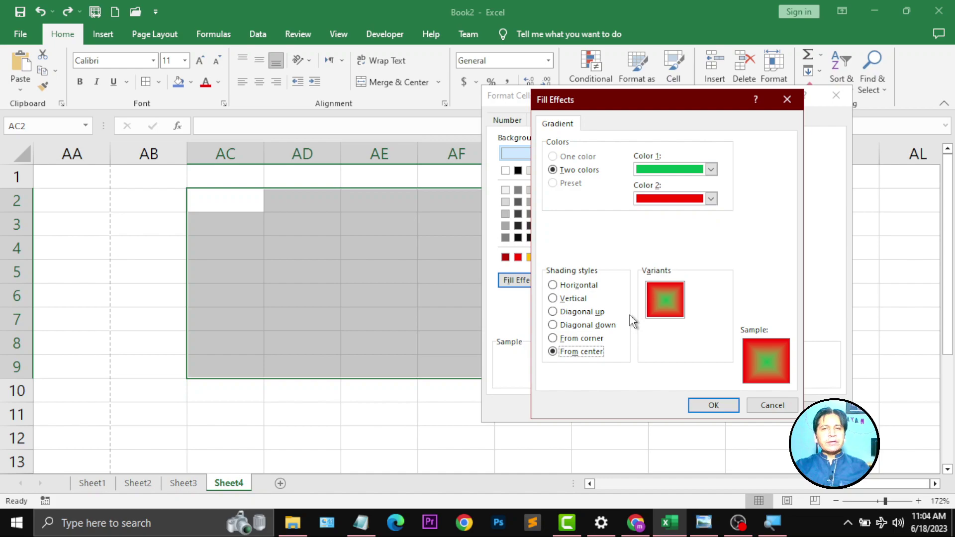
{"action": "left_click", "coordinate": [726, 408]}
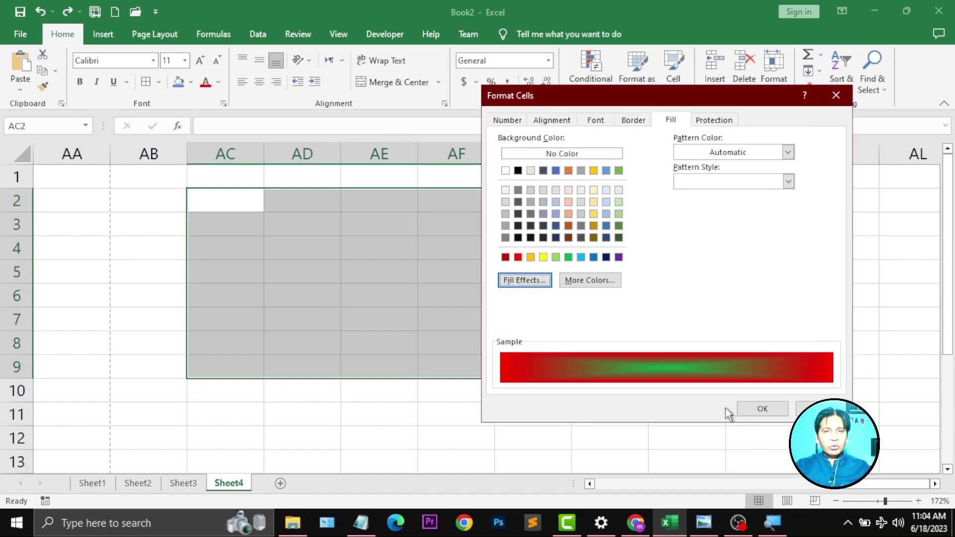
{"action": "left_click", "coordinate": [761, 409]}
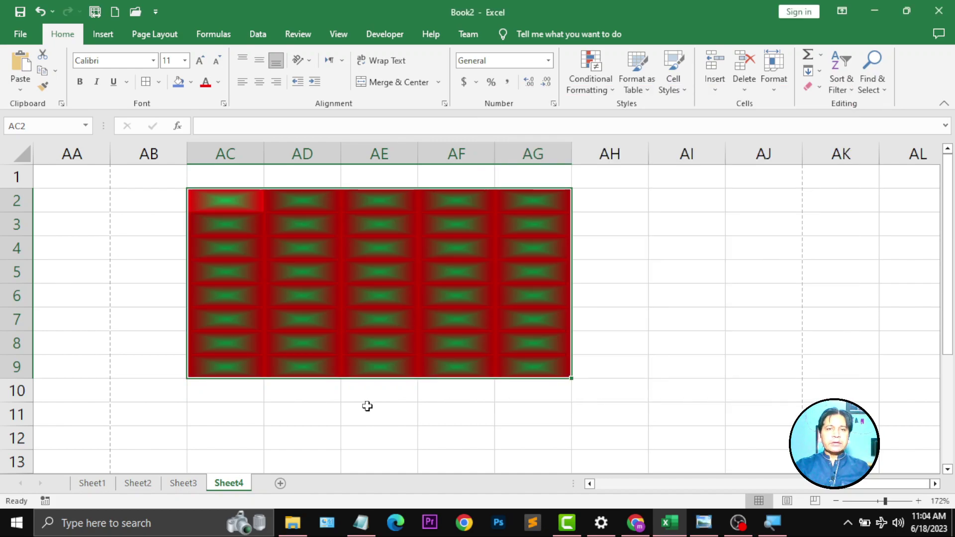
{"action": "left_click", "coordinate": [134, 264]}
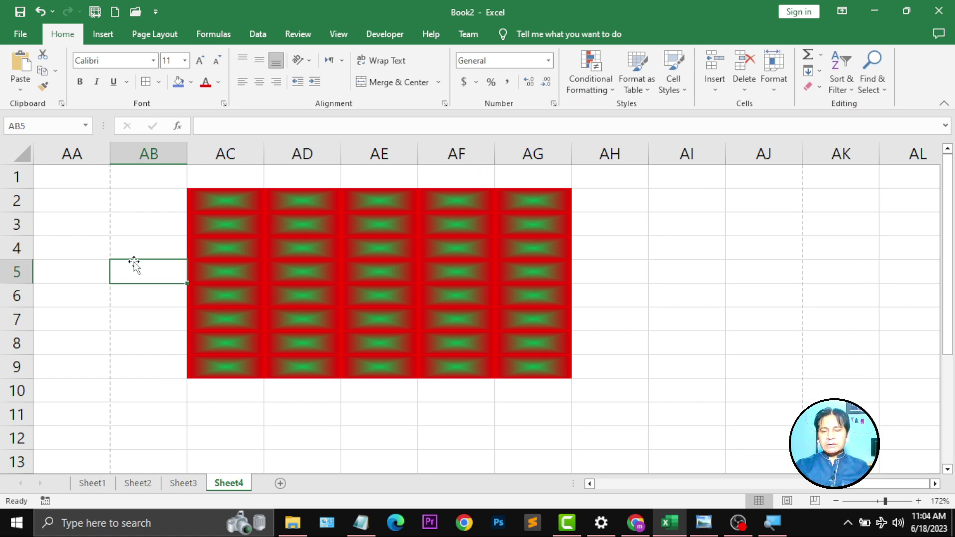
Step: Undo the gradient and give AC2:AG9 a red vertical-stripe pattern fill
{"action": "key", "text": "ctrl+z"}
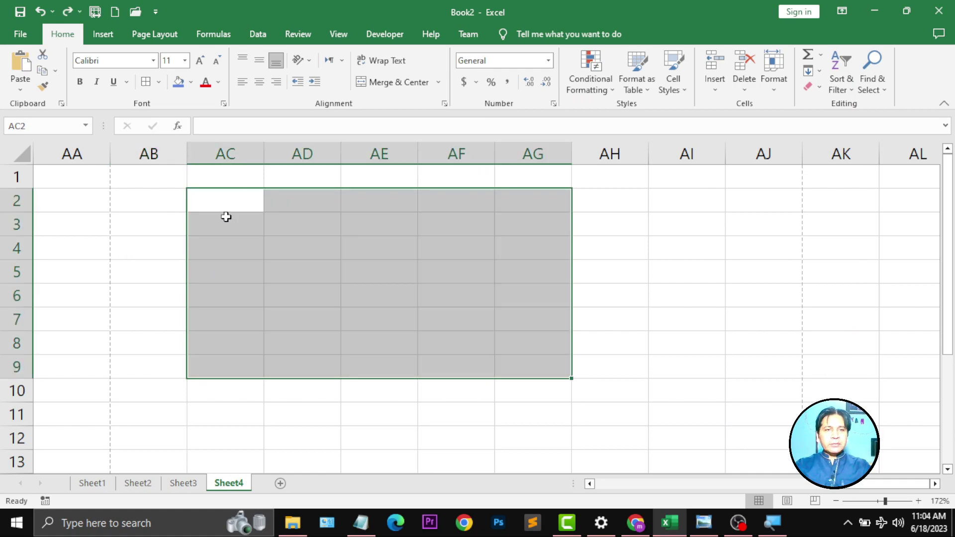
{"action": "left_click", "coordinate": [224, 104]}
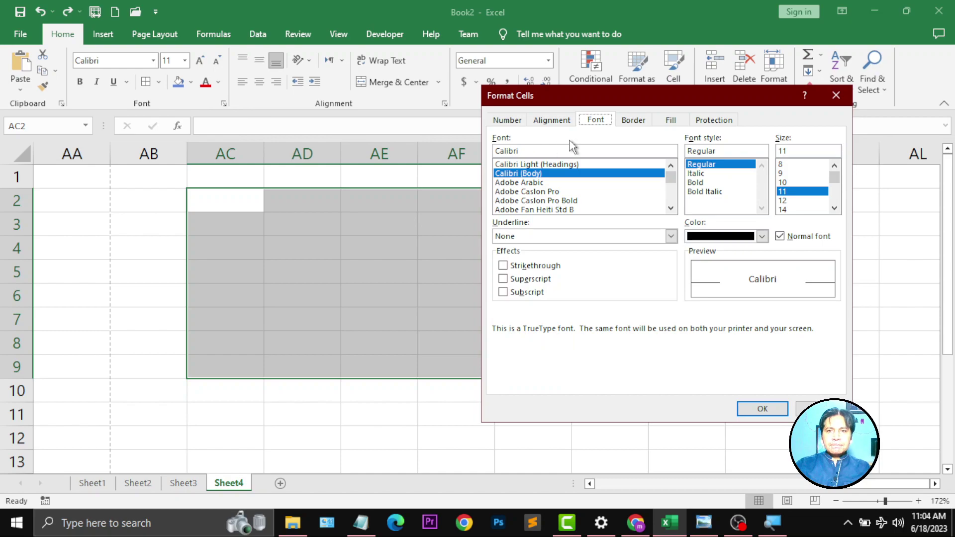
{"action": "left_click", "coordinate": [671, 120]}
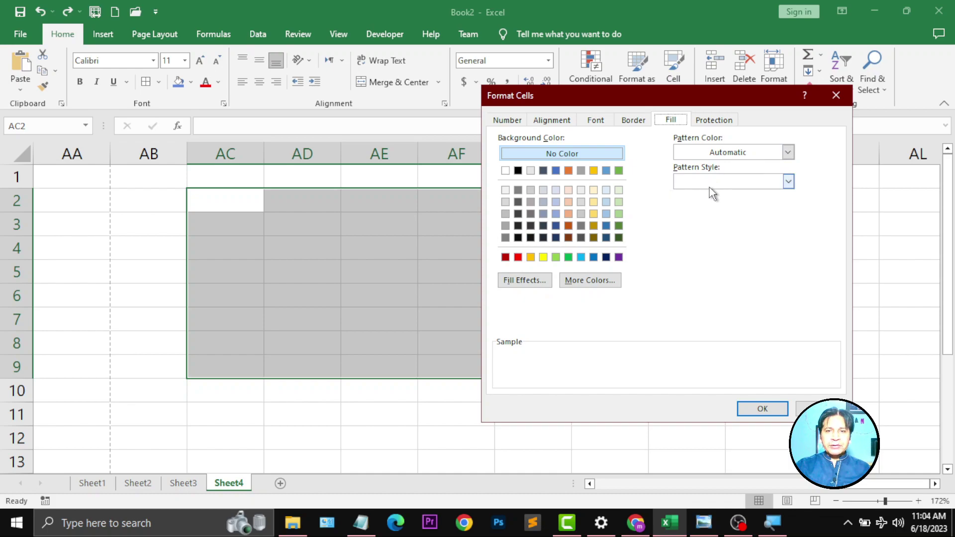
{"action": "left_click", "coordinate": [583, 282]}
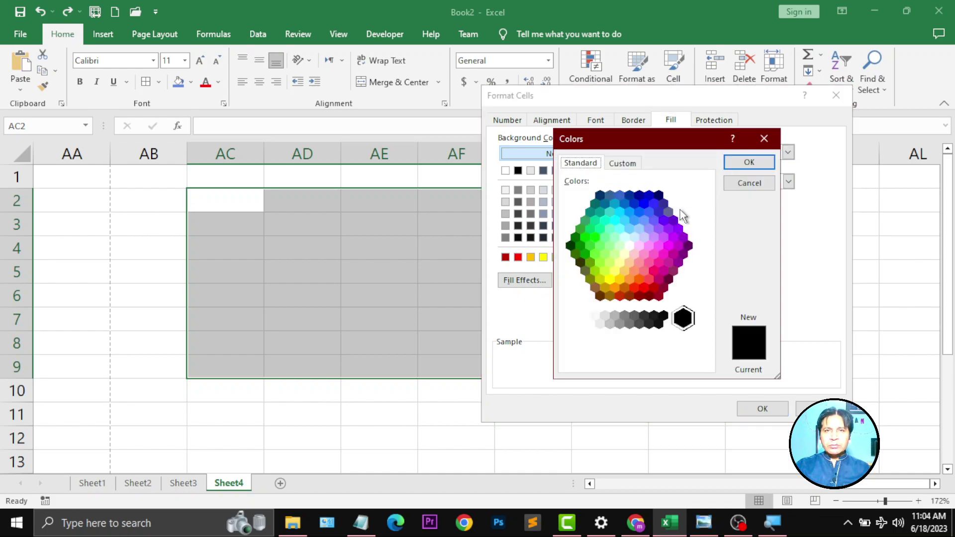
{"action": "left_click", "coordinate": [748, 188]}
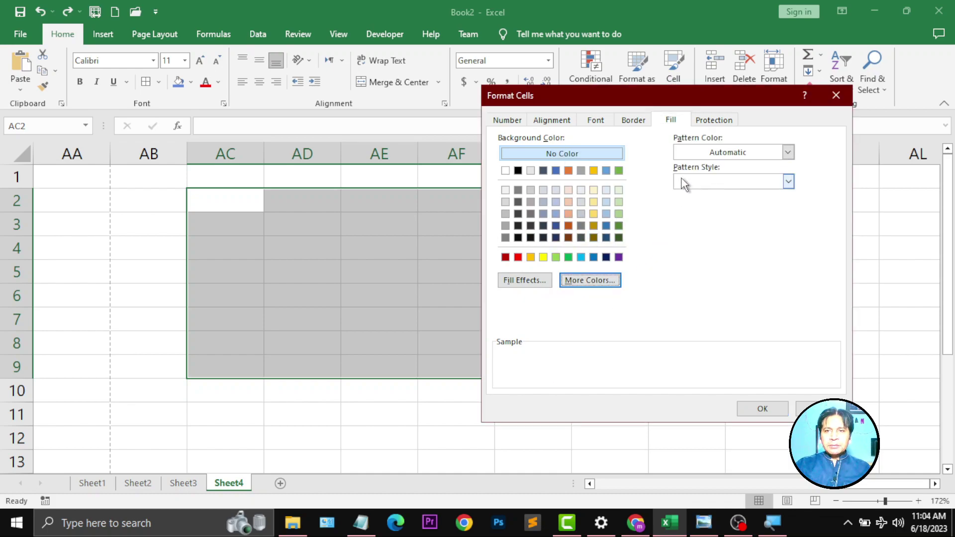
{"action": "left_click", "coordinate": [789, 183]}
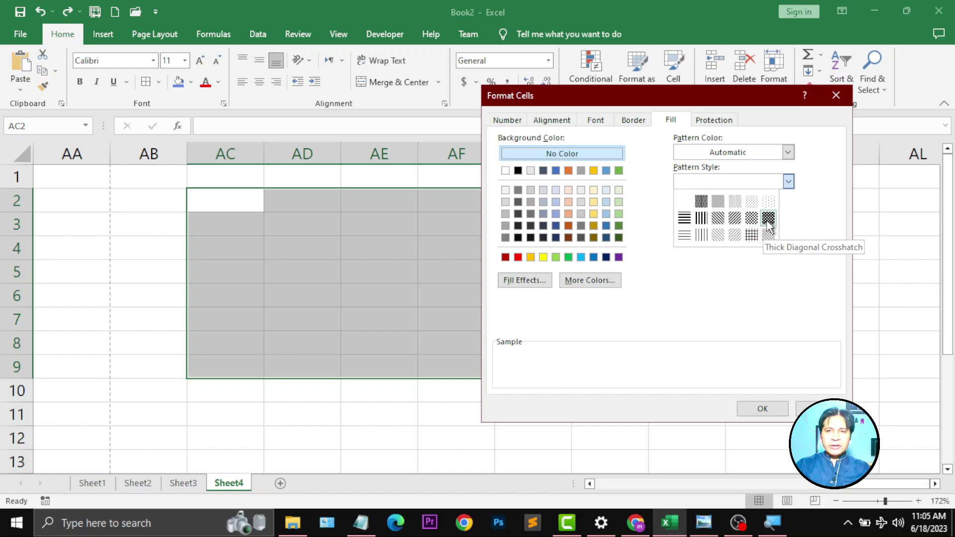
{"action": "left_click", "coordinate": [703, 219]}
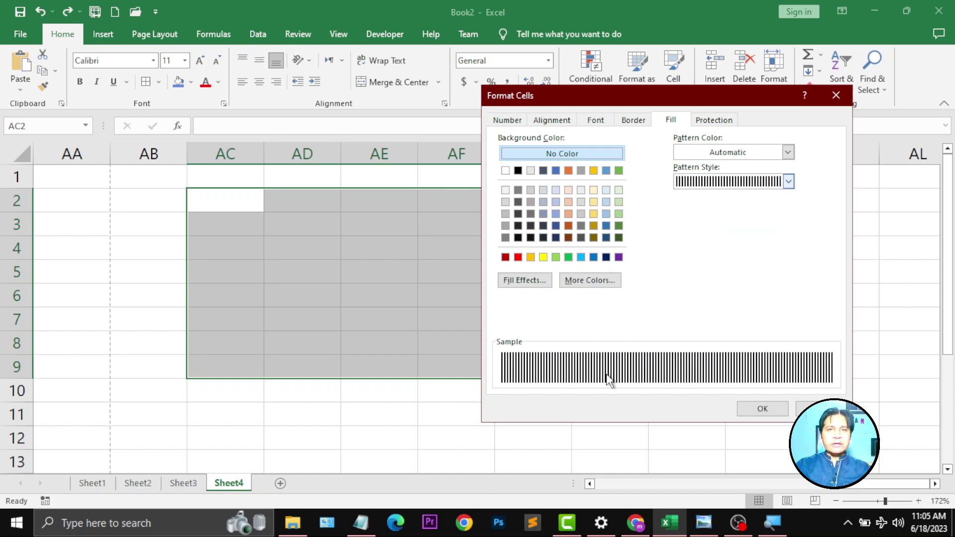
{"action": "left_click", "coordinate": [788, 152]}
{"action": "left_click", "coordinate": [691, 276]}
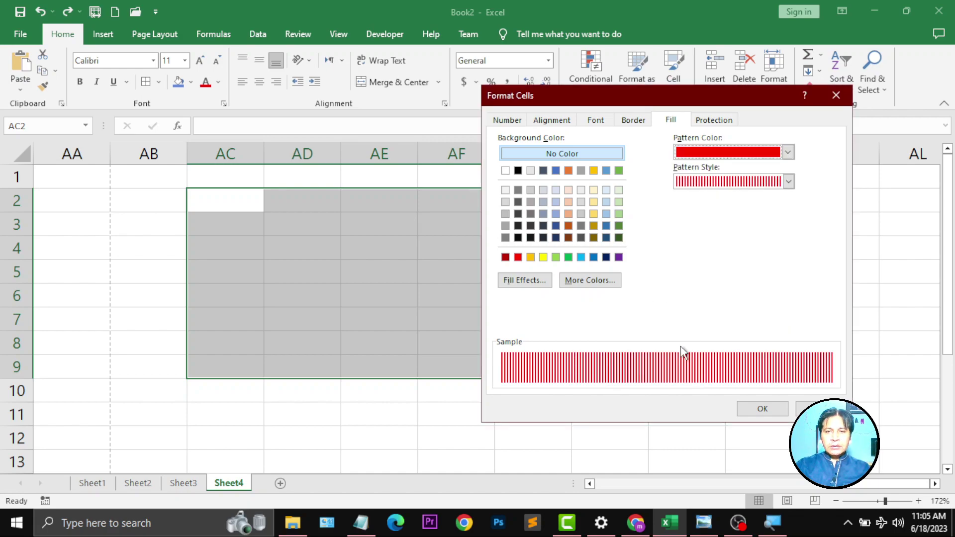
{"action": "left_click", "coordinate": [760, 408]}
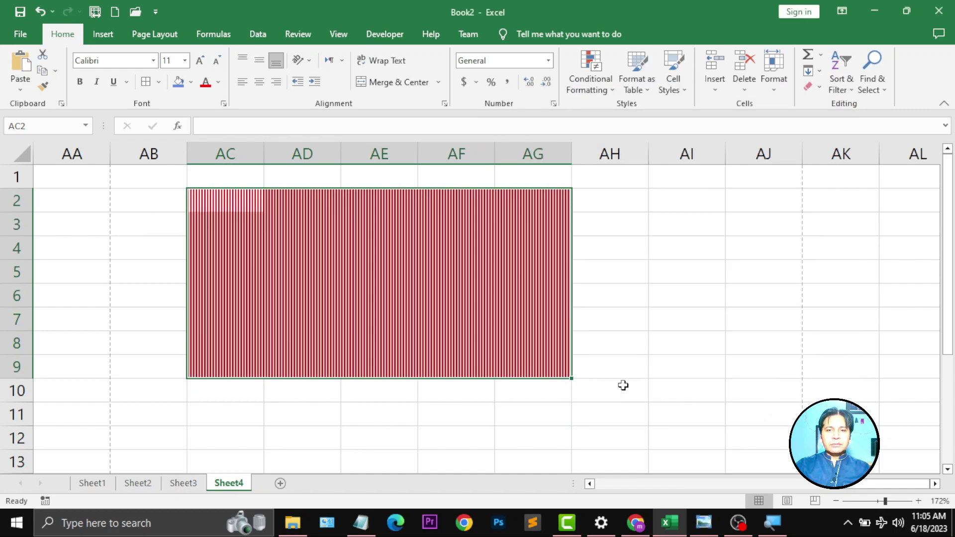
{"action": "left_click", "coordinate": [99, 267]}
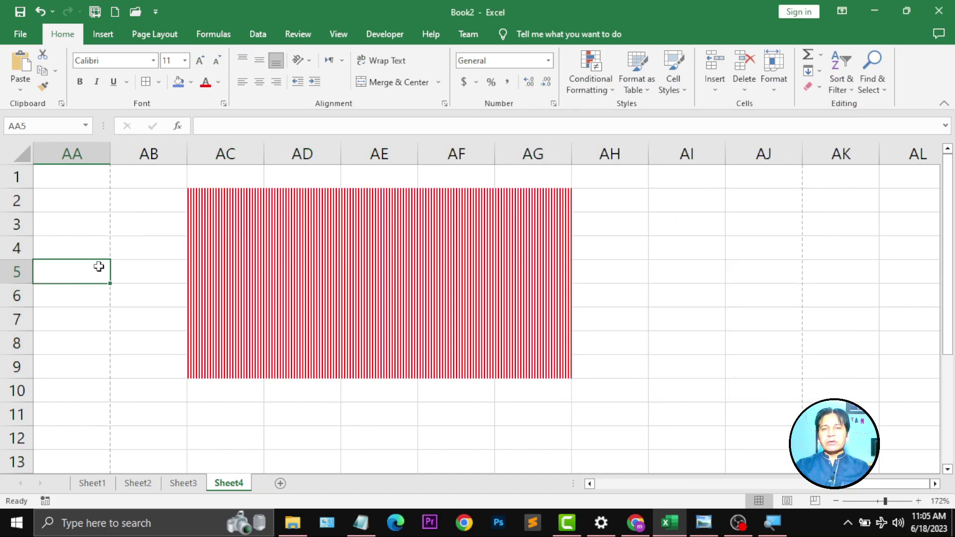
Step: Apply Outline and Inside borders to the striped range AC2:AG9 via Format Cells
{"action": "left_click_drag", "start_coordinate": [239, 203], "coordinate": [511, 364]}
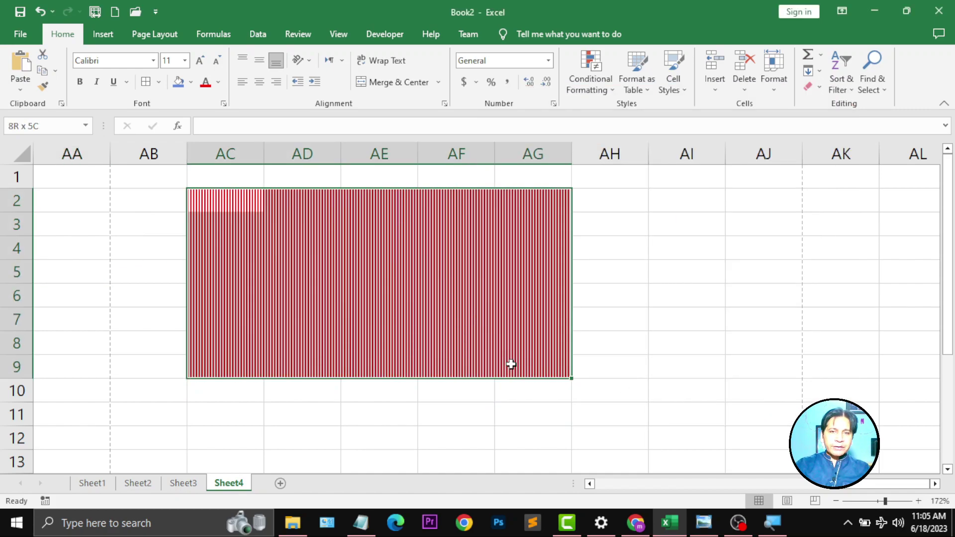
{"action": "key", "text": "ctrl+1"}
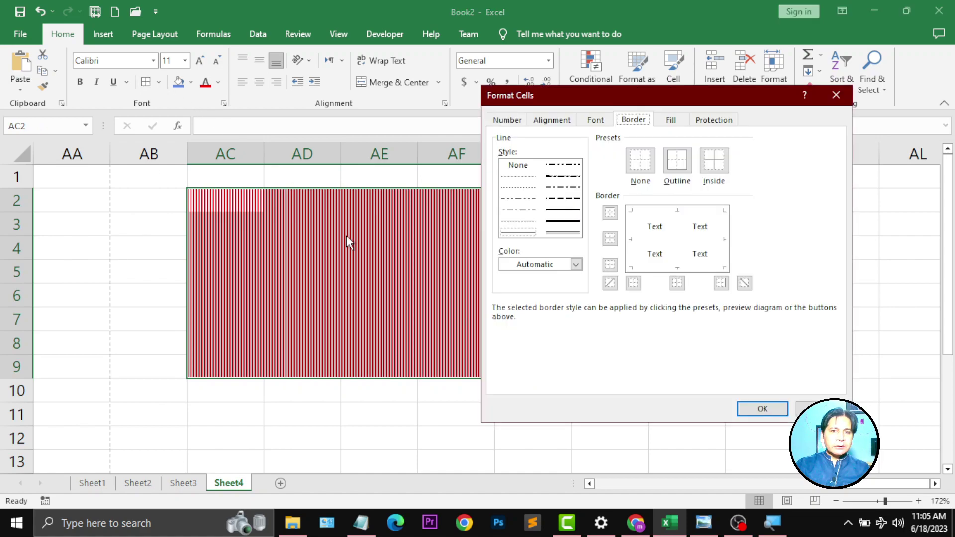
{"action": "left_click", "coordinate": [677, 160]}
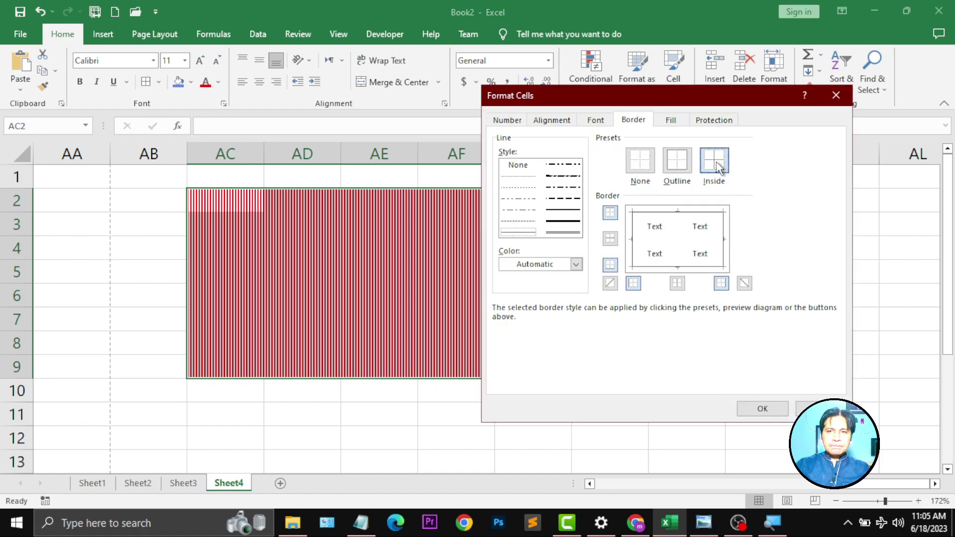
{"action": "left_click", "coordinate": [718, 166]}
{"action": "left_click", "coordinate": [762, 408]}
{"action": "left_click", "coordinate": [82, 369]}
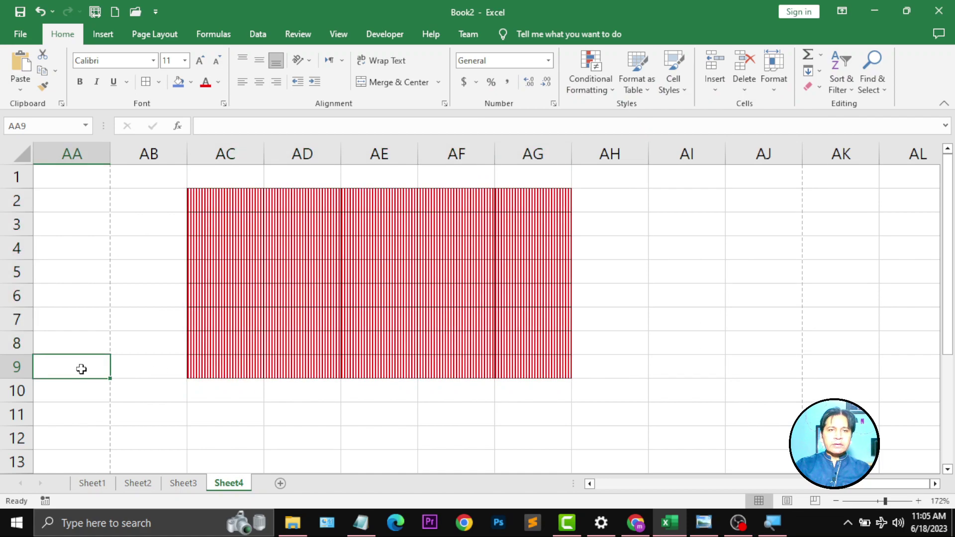